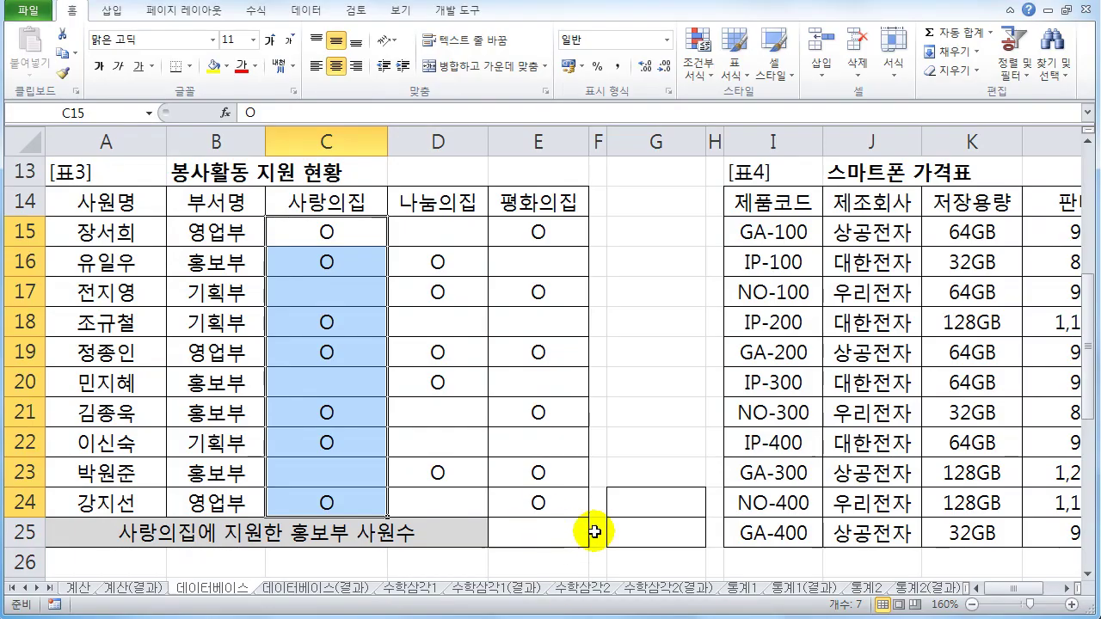
Copy the 부서명 header into G24 and the 홍보부 department entry into G25 as the criteria range.
click(216, 203)
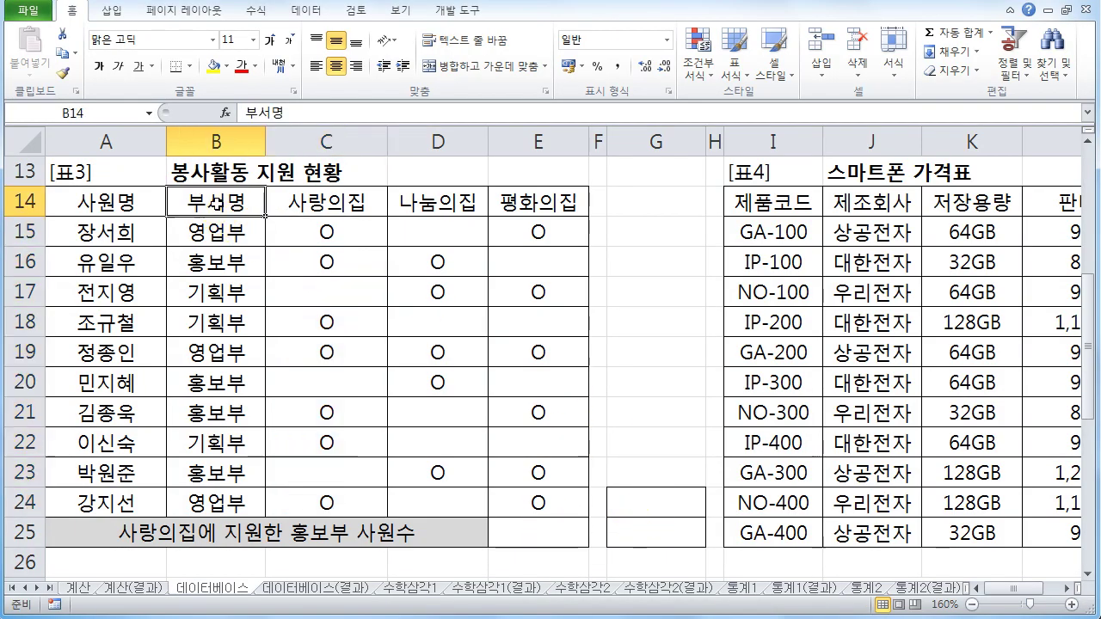
key(ctrl+c)
click(644, 502)
key(ctrl+v)
click(197, 257)
key(ctrl+c)
click(652, 527)
key(ctrl+v)
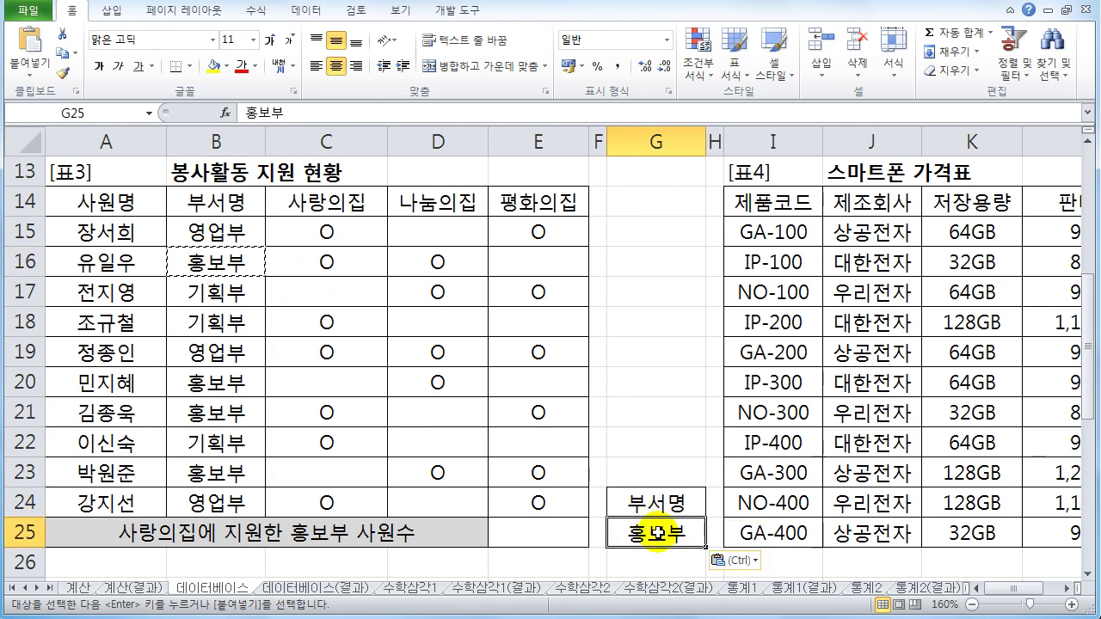
key(Escape)
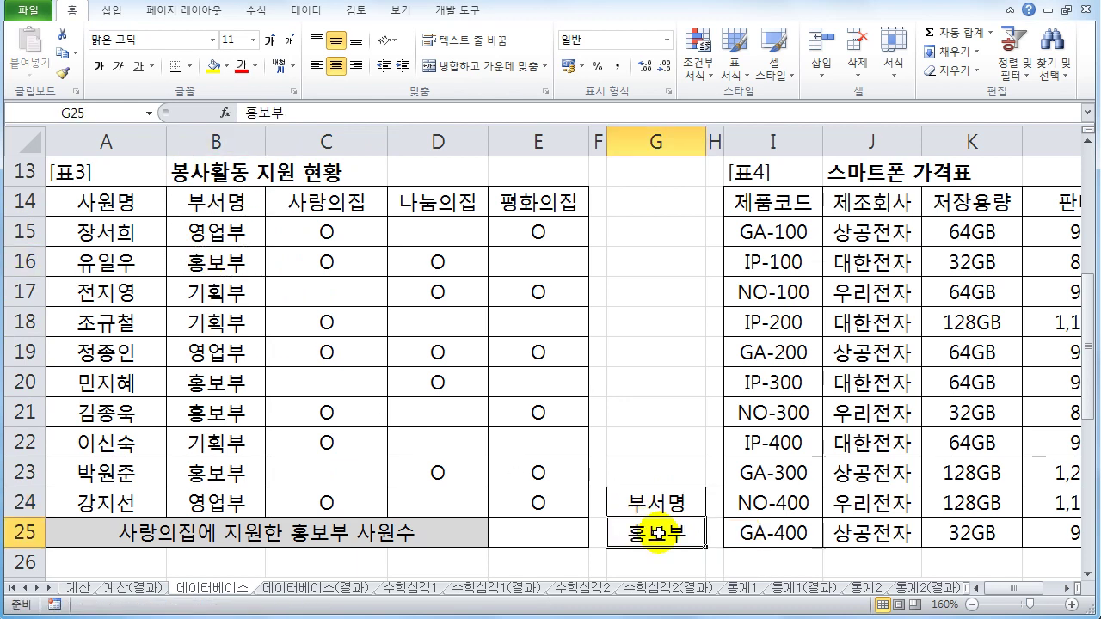
Start a DCOUNTA formula in E25 with A14:E24 as the database and the 사랑의집 header C14 as the field.
click(560, 533)
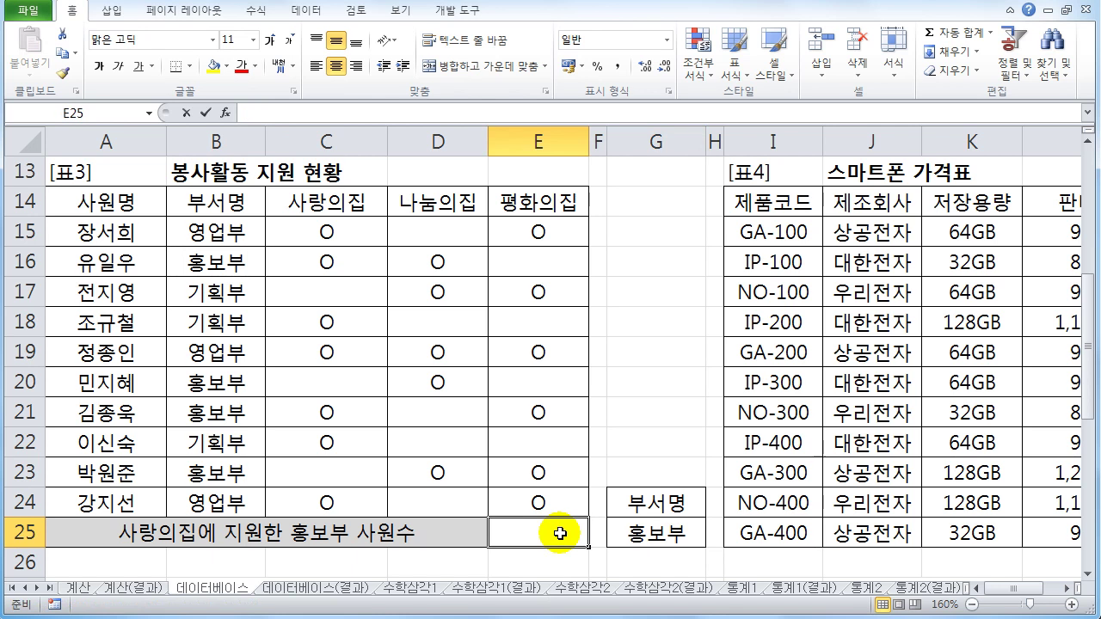
text(=dc)
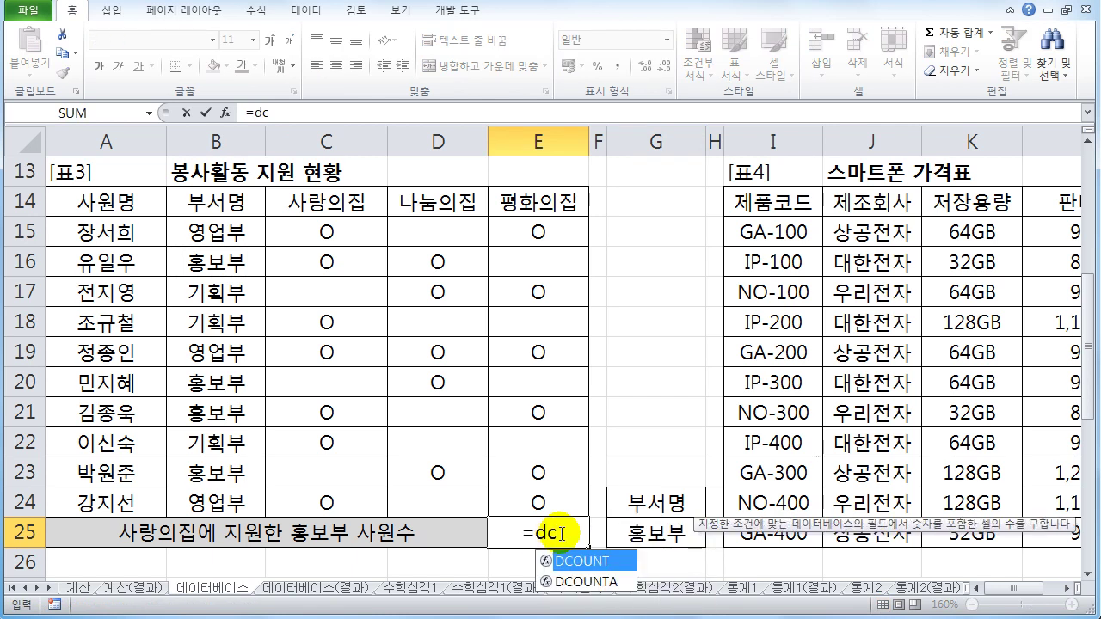
click(580, 583)
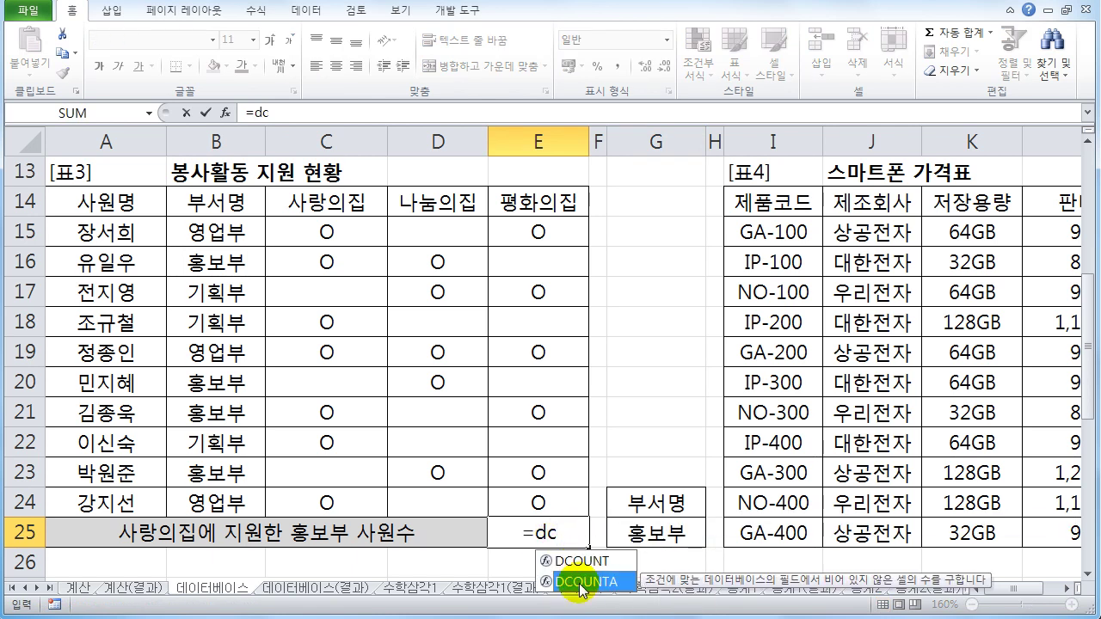
double_click(580, 583)
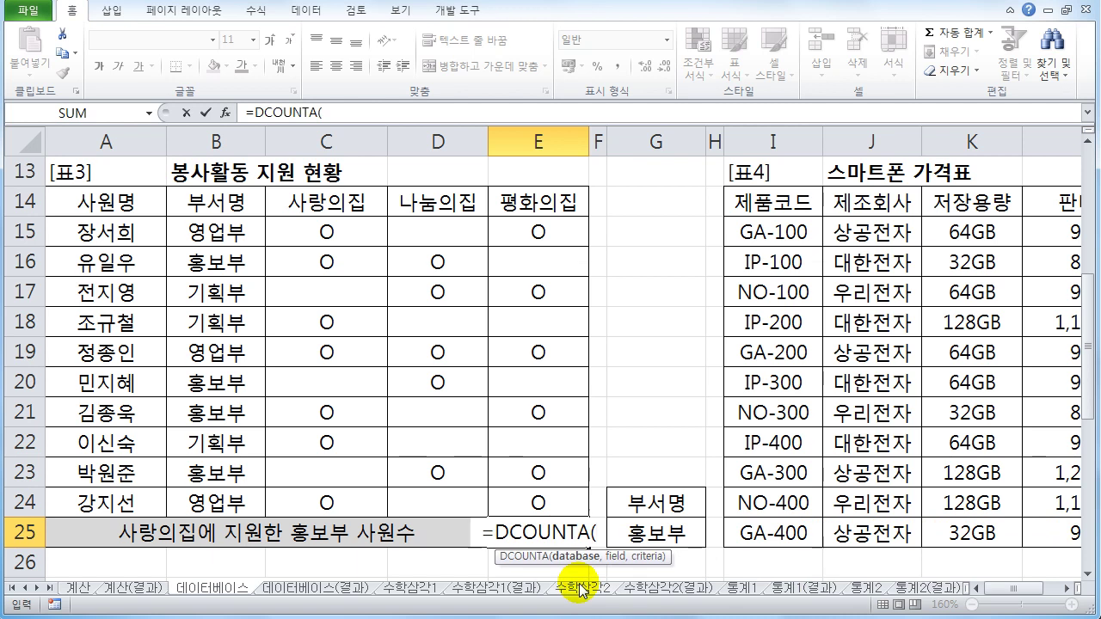
drag(108, 200, 576, 505)
text(,)
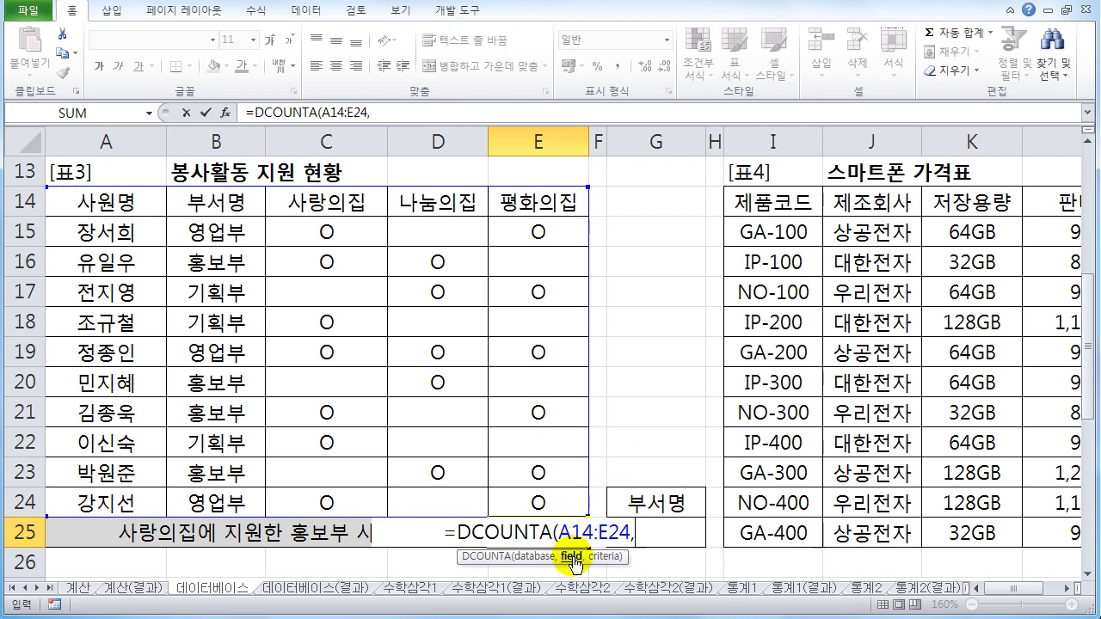
click(324, 202)
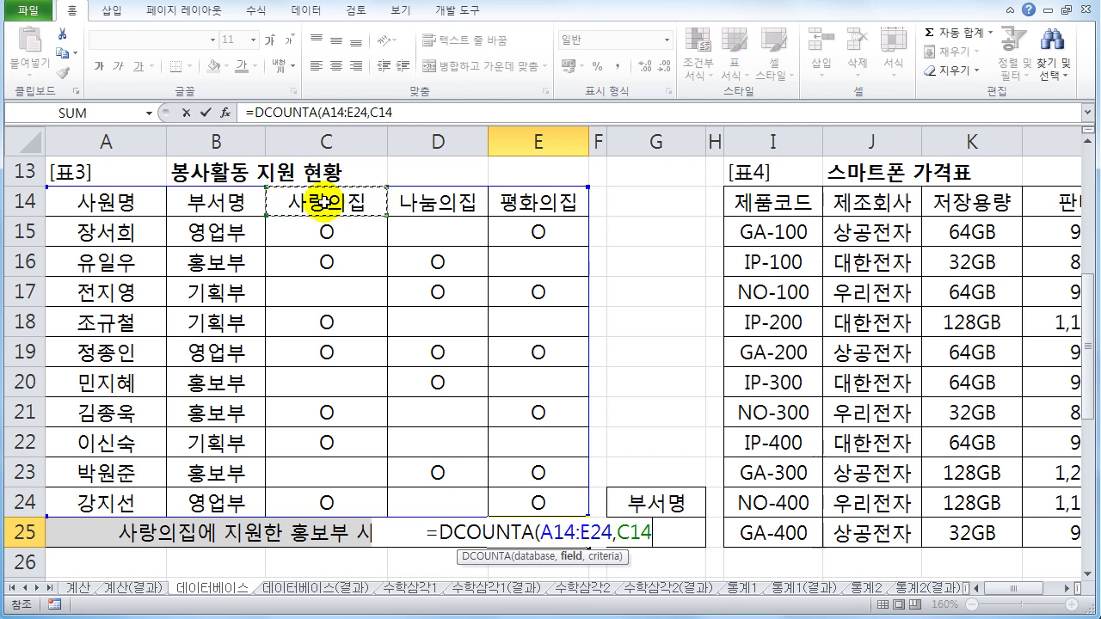
Replace the field argument with column number 3 and complete the formula as =DCOUNTA(A14:E24,3,G24:G25).
key(BackSpace)
key(BackSpace)
key(BackSpace)
text(3)
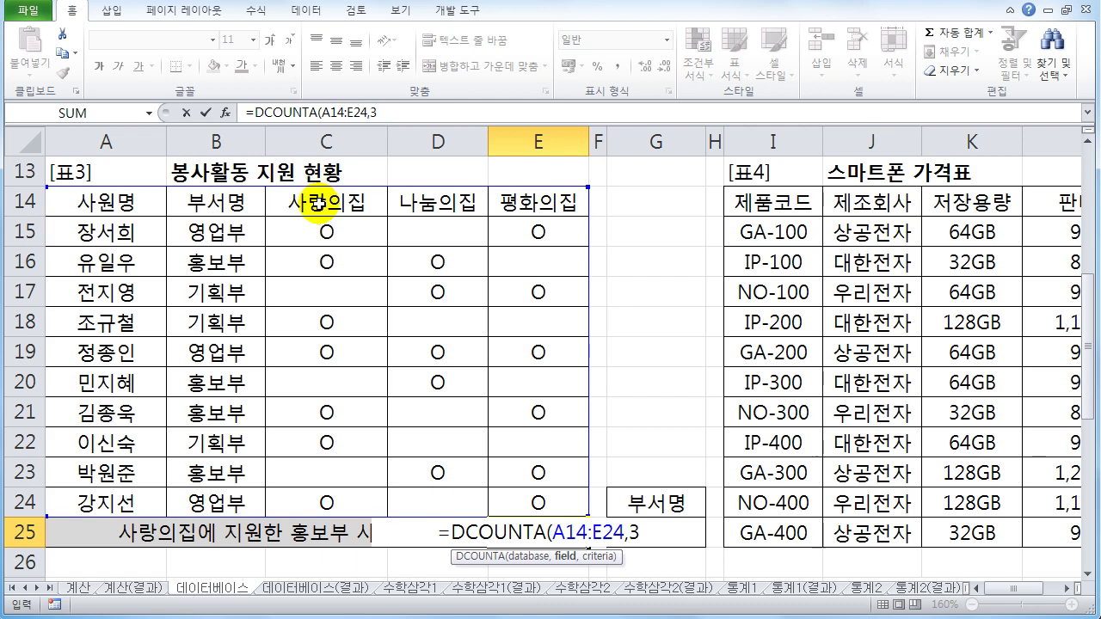
text(,)
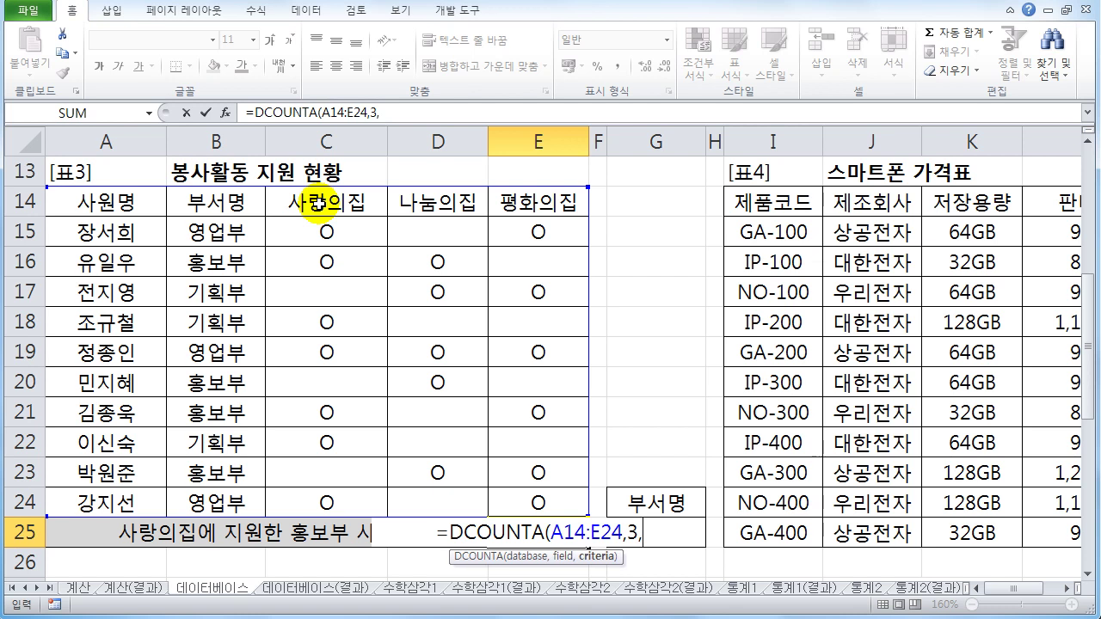
drag(672, 505, 676, 534)
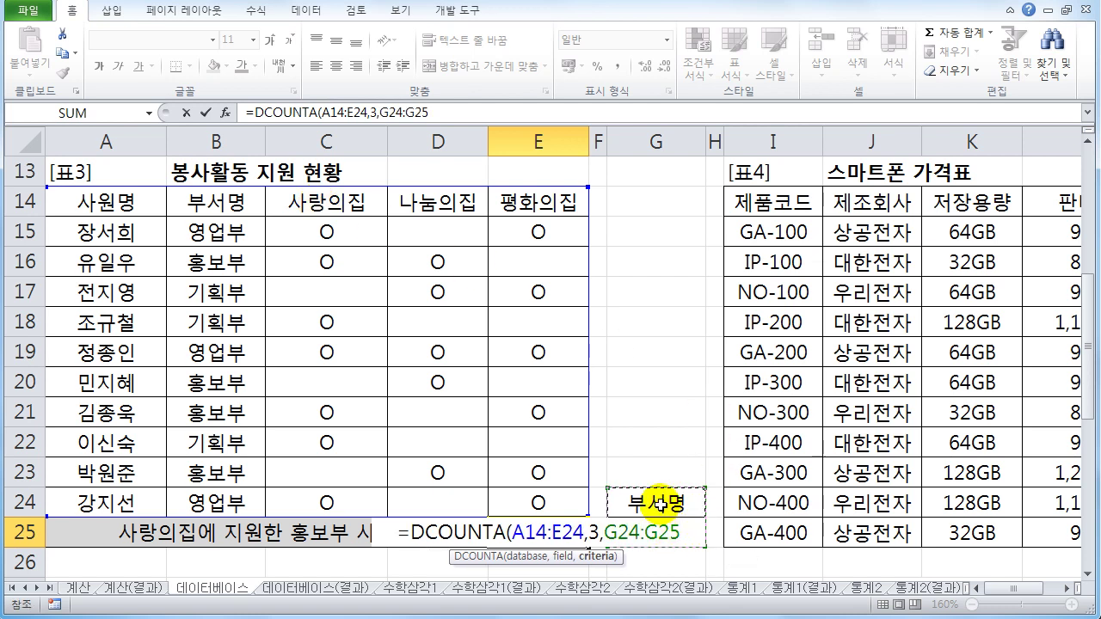
drag(661, 503, 668, 533)
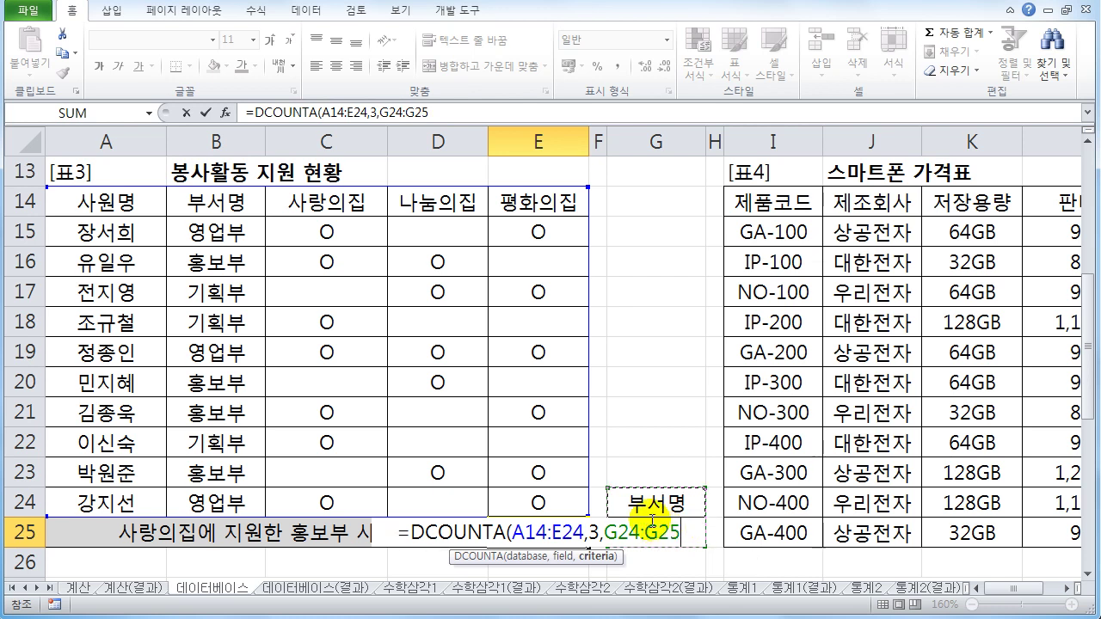
text())
key(Return)
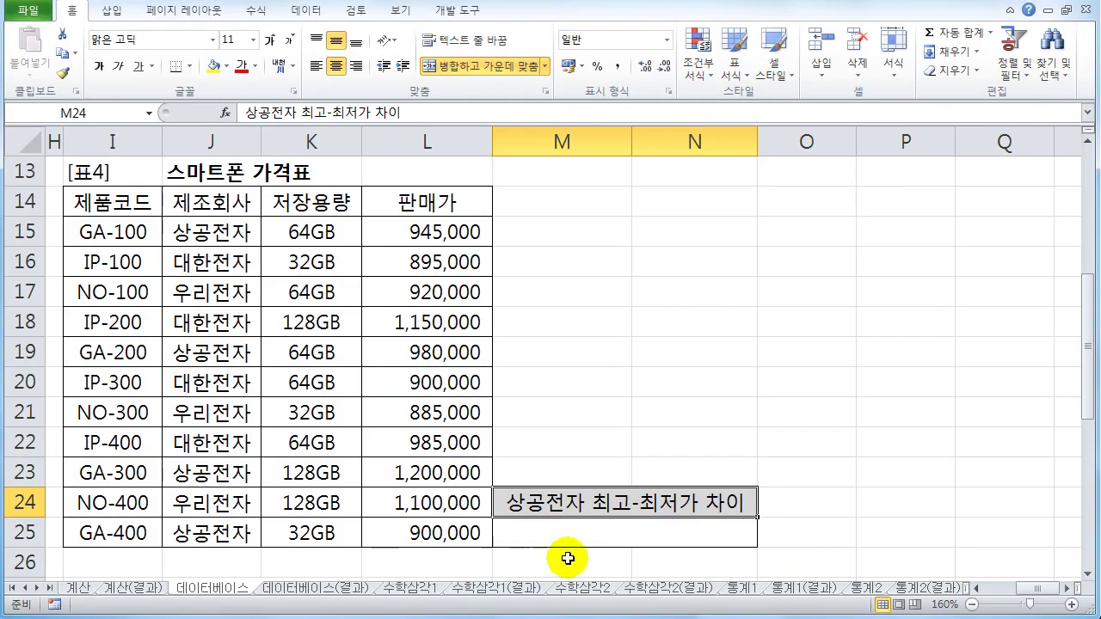
Enter =DMAX(I14:L25,L14,J14:J15) in M25 to get the highest 판매가 of 상공전자.
click(582, 532)
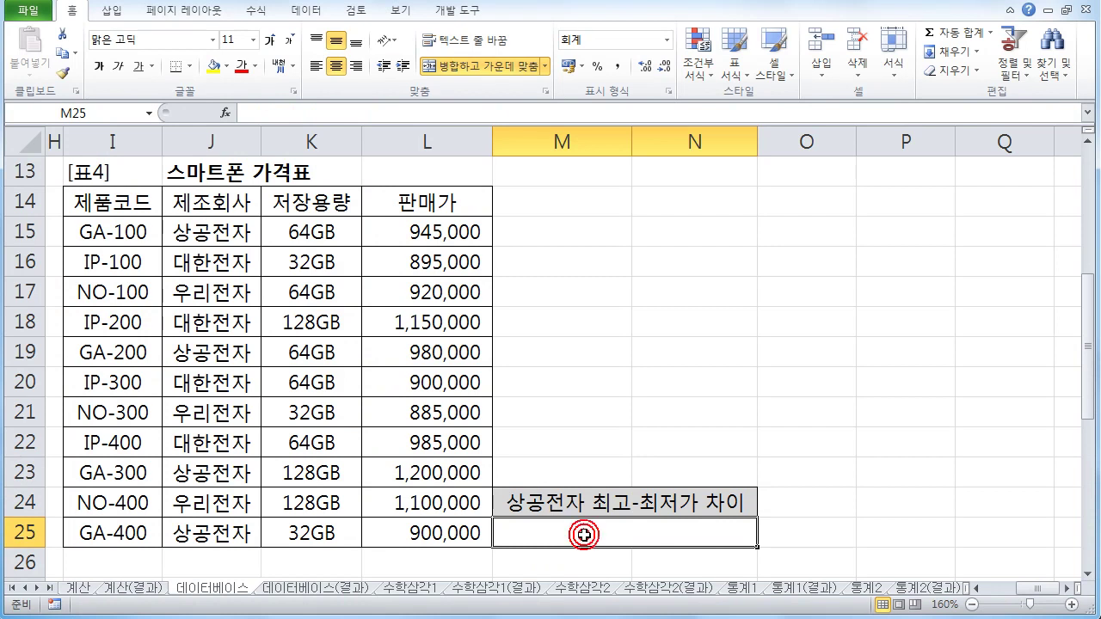
text(=)
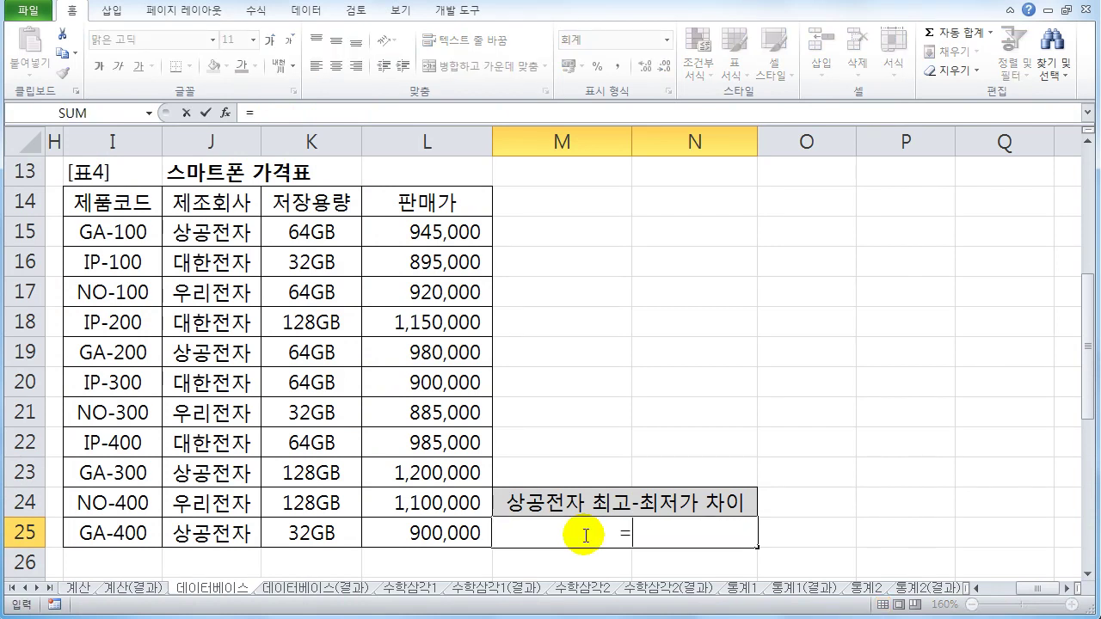
text(dm)
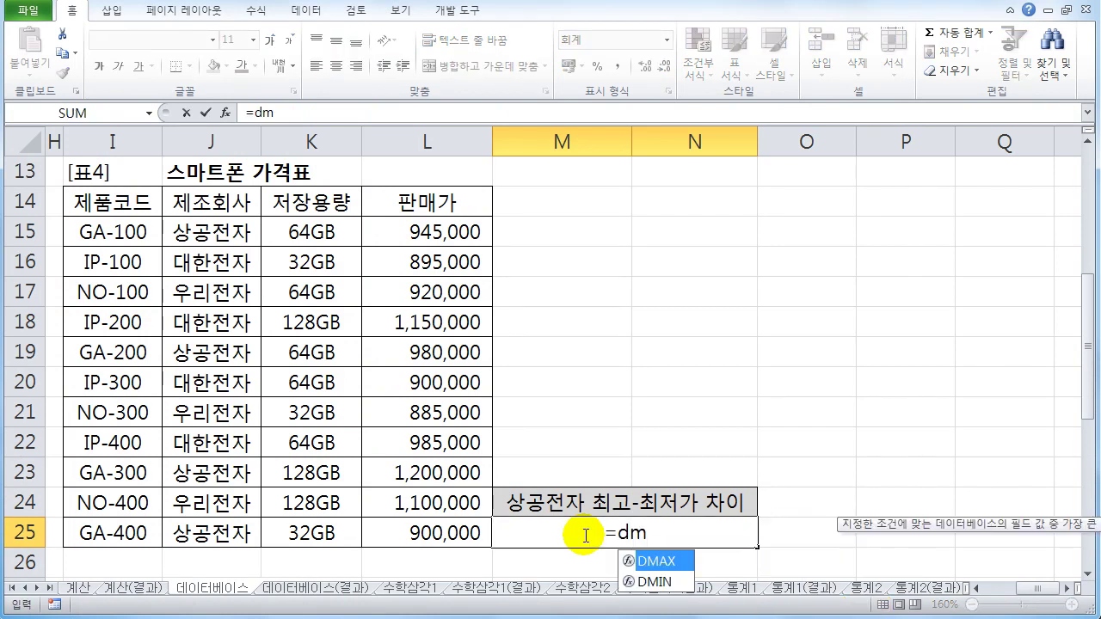
double_click(658, 561)
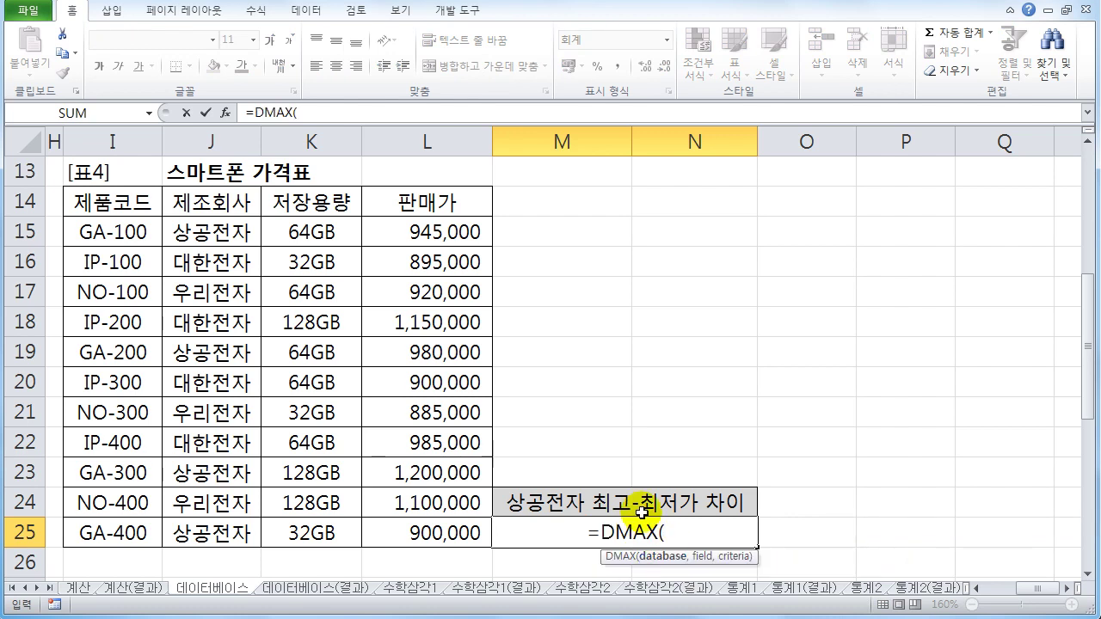
drag(138, 211, 419, 528)
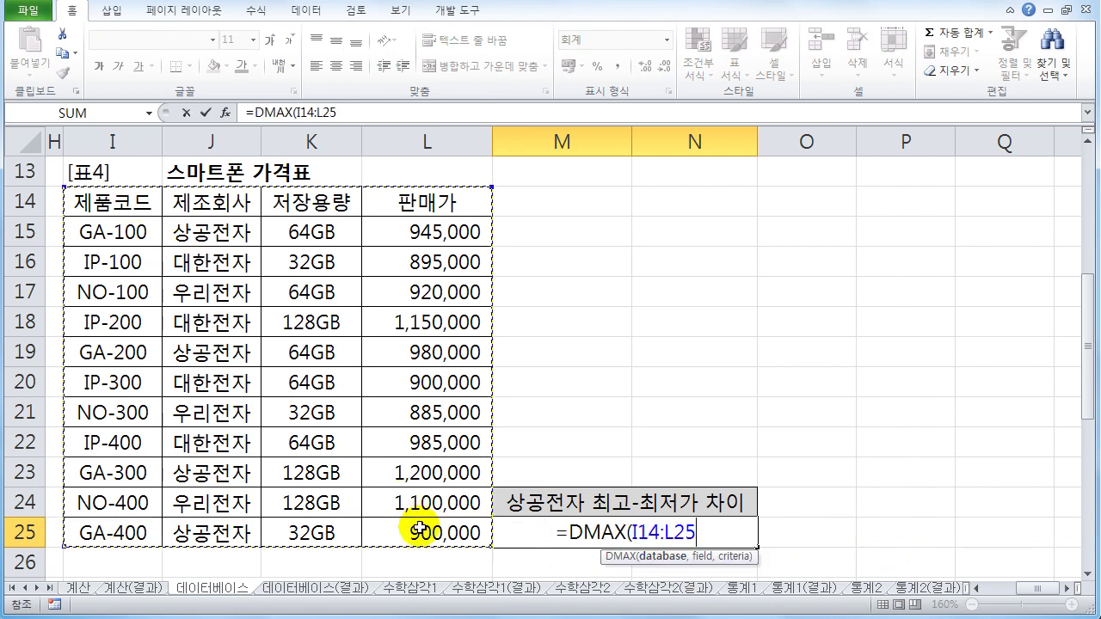
text(,)
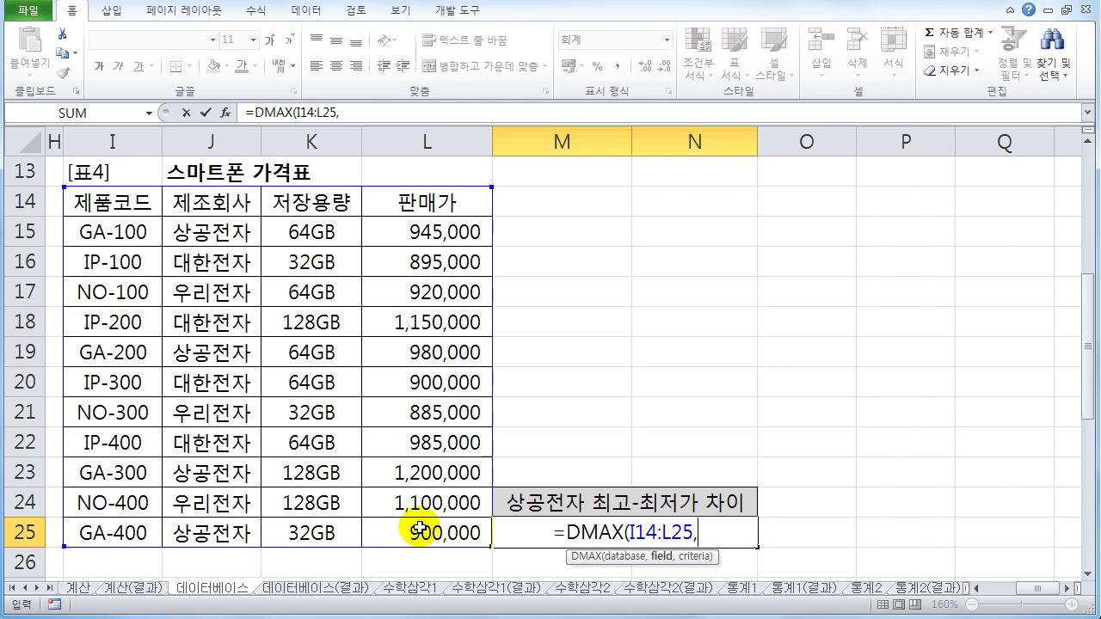
click(421, 202)
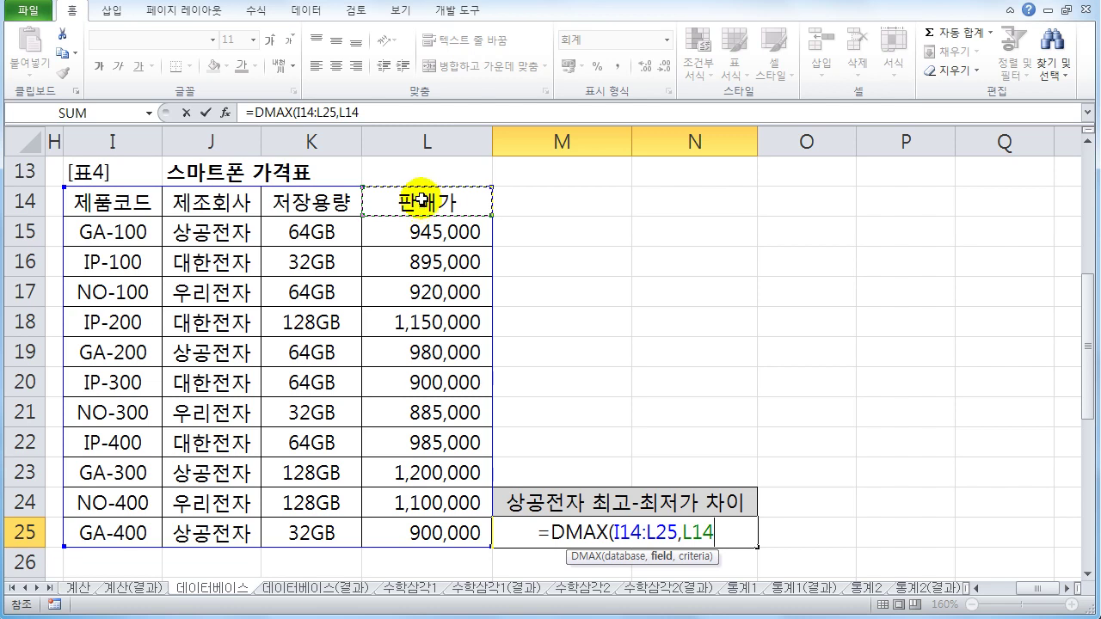
text(,)
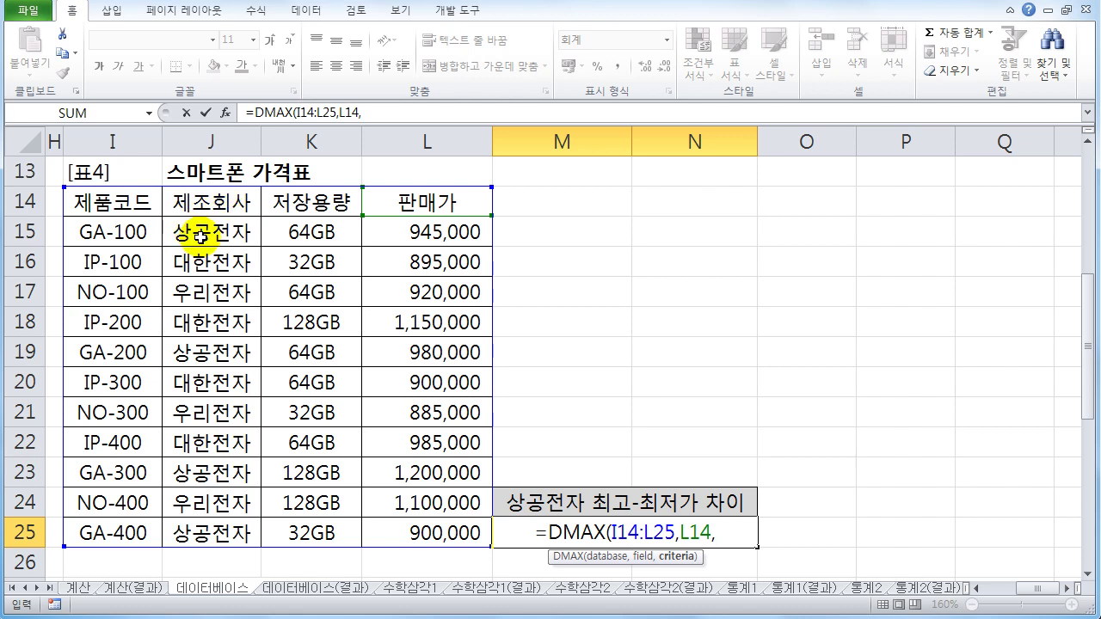
drag(205, 203, 216, 238)
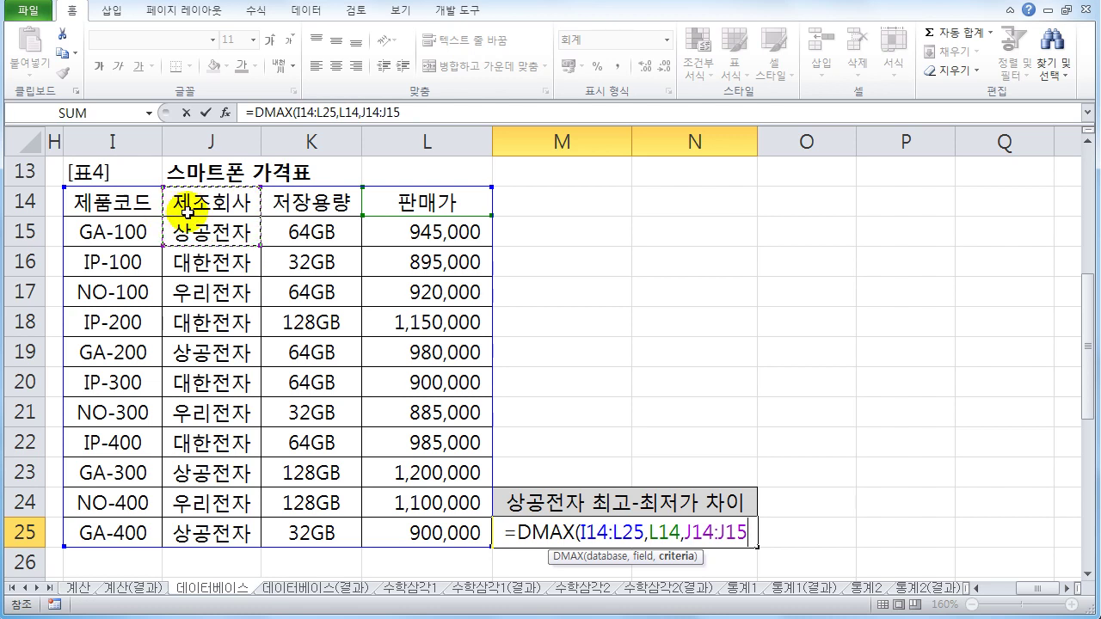
text())
key(Return)
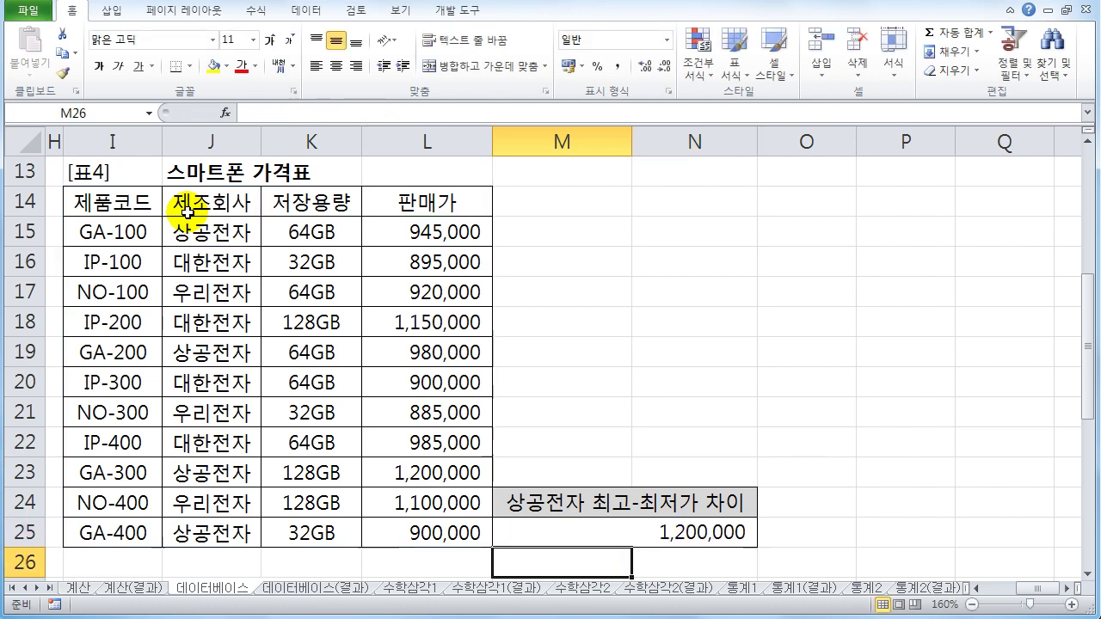
Highlight the 제조회사 to 판매가 cells of the 상공전자 rows 15, 19, 23 and 25 to compare their prices.
drag(345, 226, 422, 232)
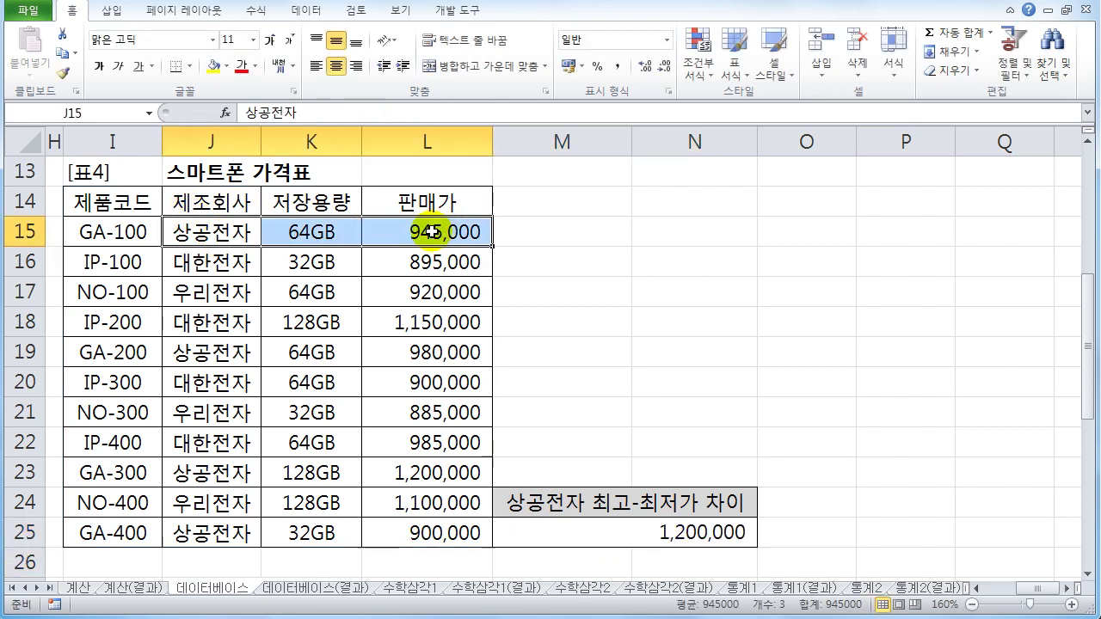
drag(228, 352, 397, 354)
drag(226, 472, 418, 469)
drag(228, 532, 413, 534)
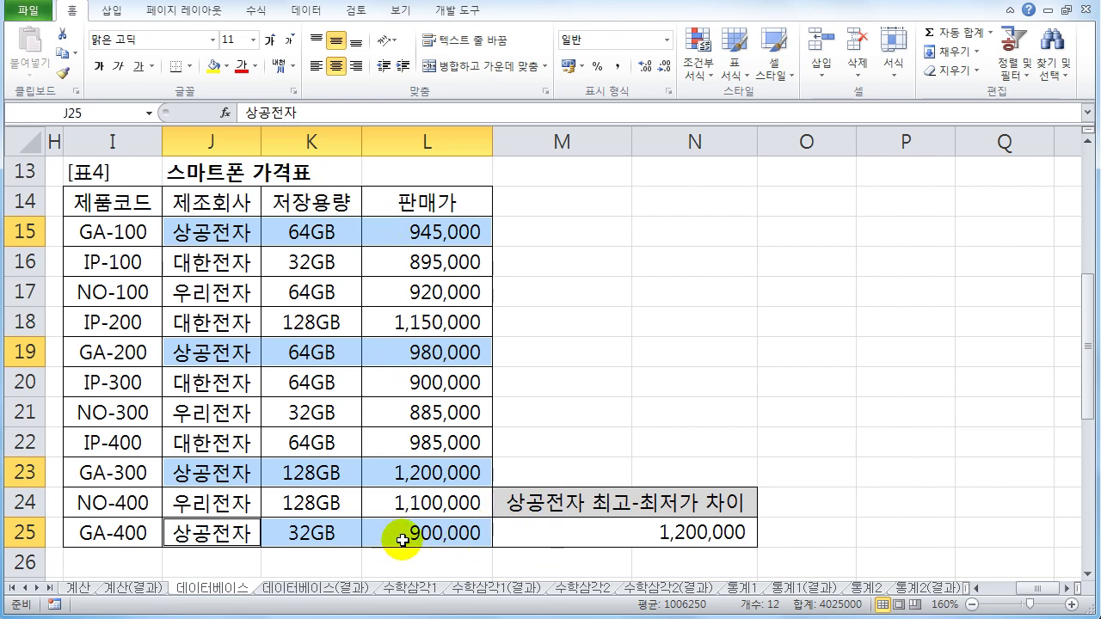
Extend the M25 formula with a minus sign and a copy of its DMAX(I14:L25,L14,J14:J15) expression.
click(545, 534)
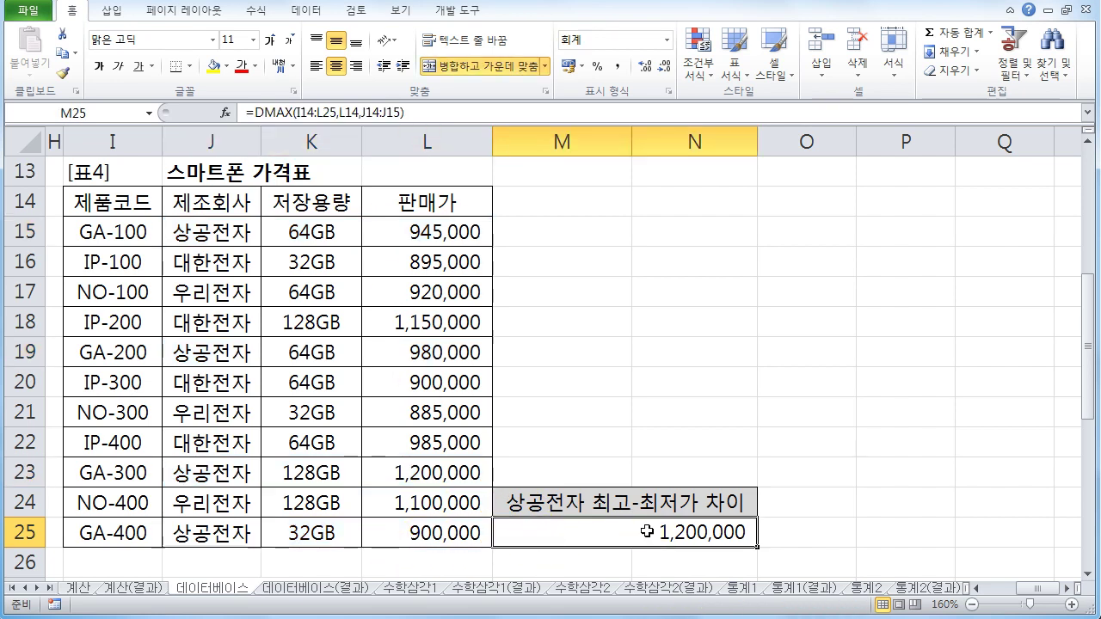
double_click(652, 531)
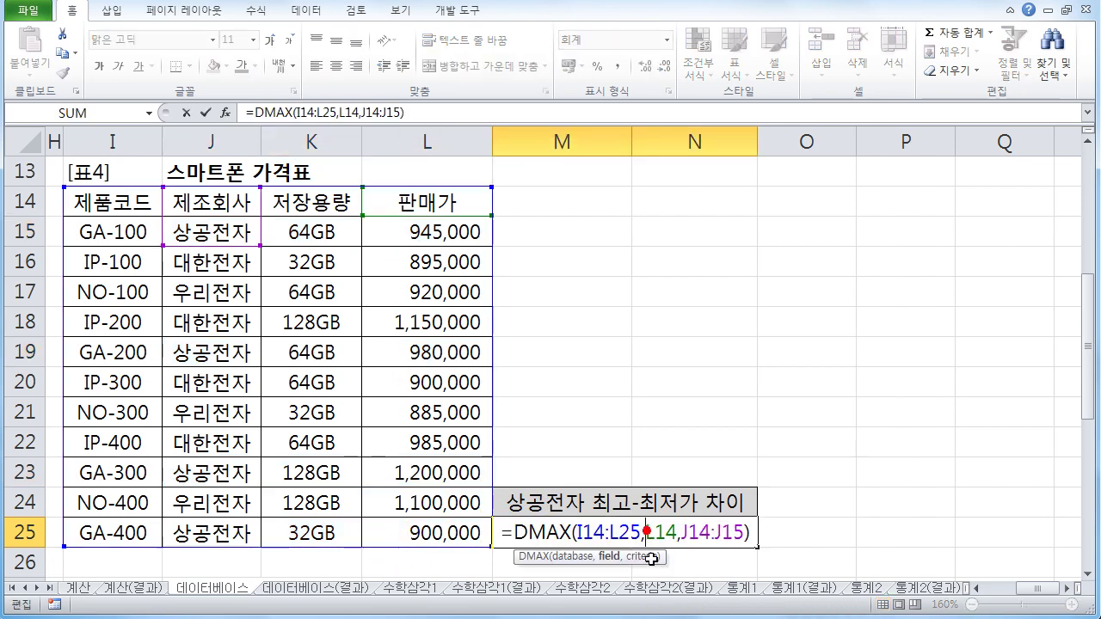
click(756, 532)
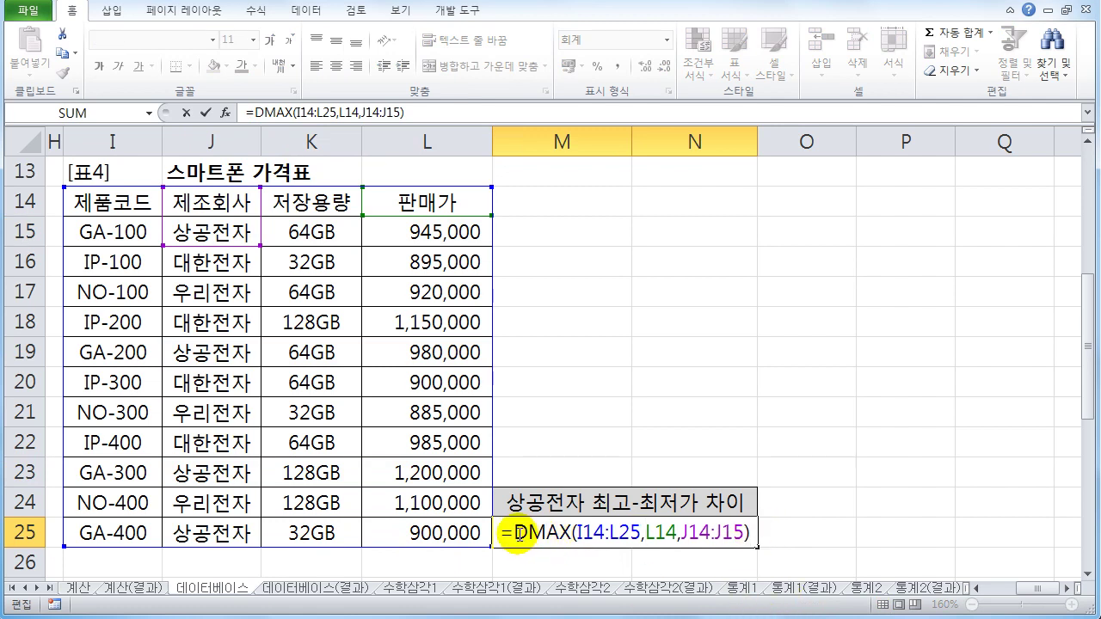
drag(518, 533, 755, 545)
key(ctrl+c)
click(754, 542)
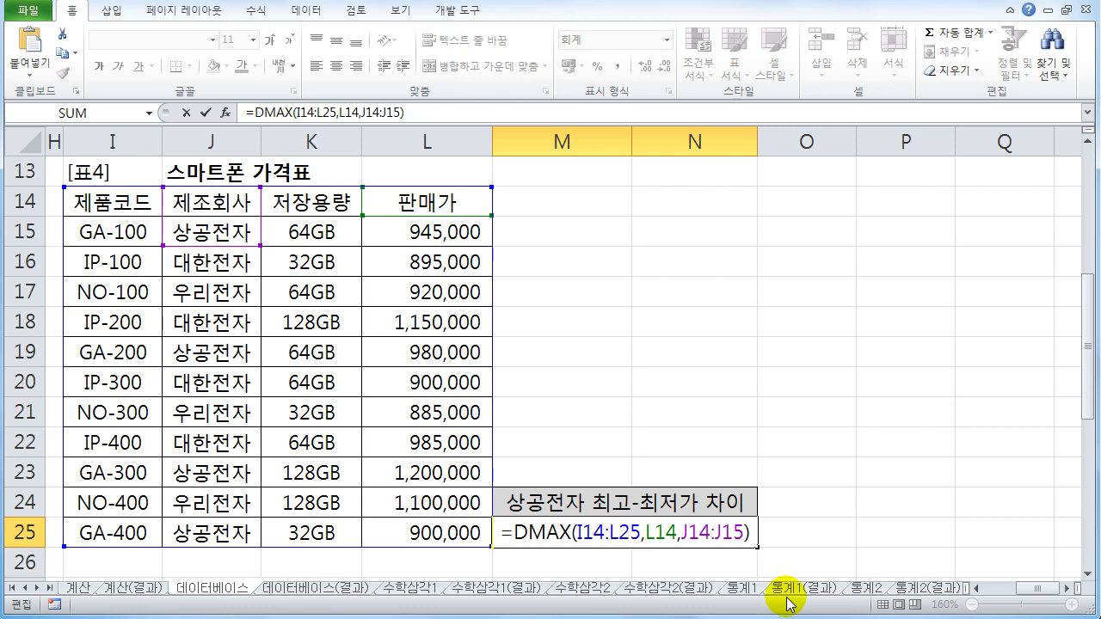
text(-)
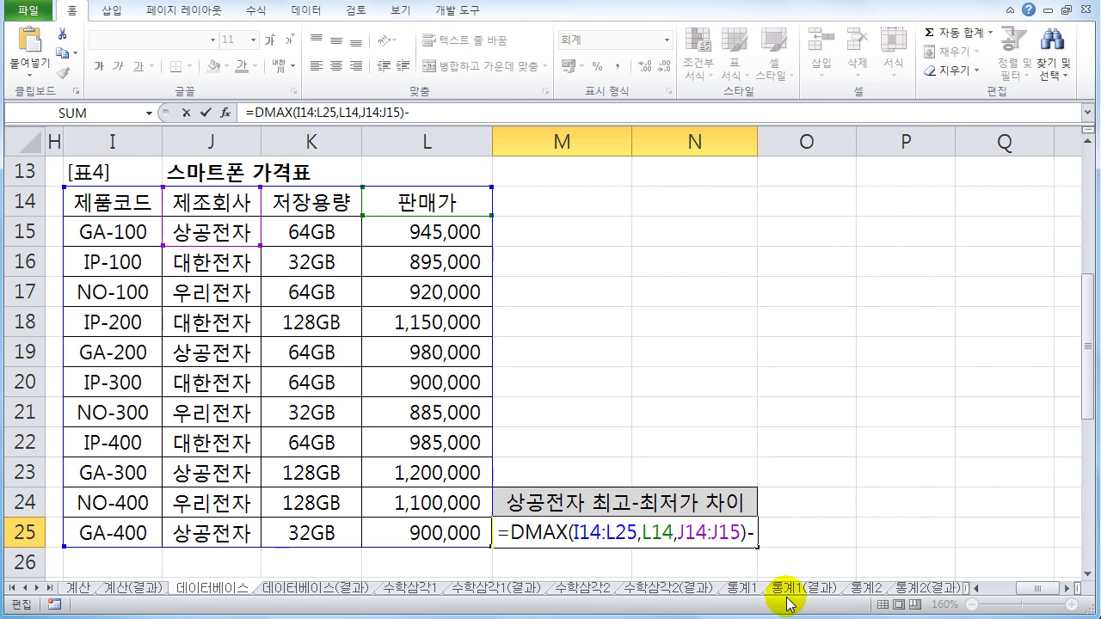
key(ctrl+v)
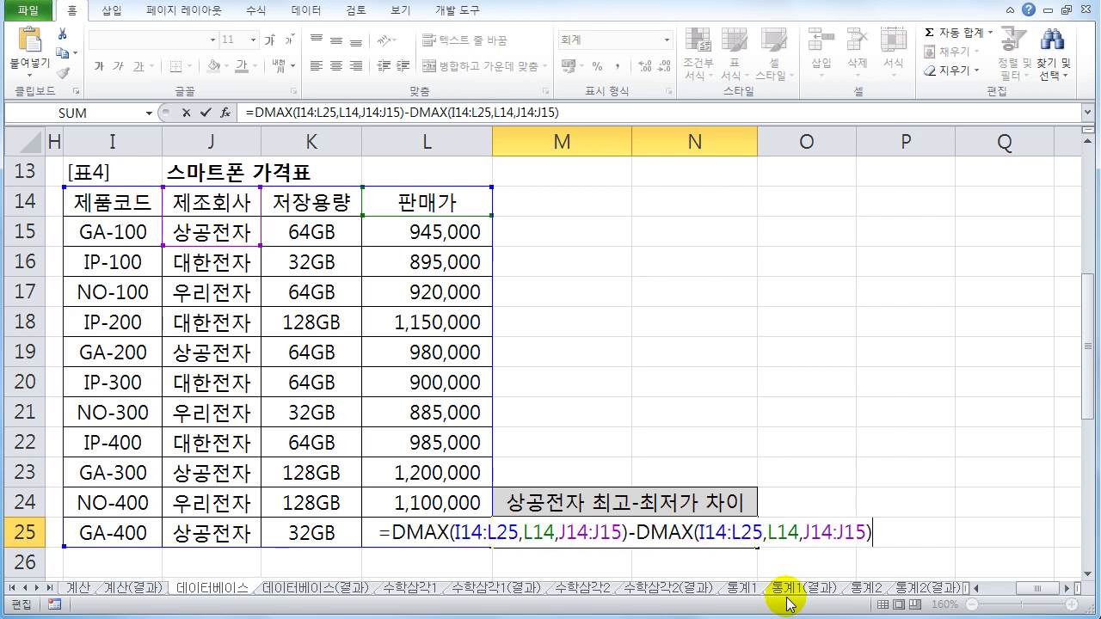
Change the second function in the M25 formula to DMIN so it subtracts the lowest 상공전자 price.
click(670, 533)
key(Delete)
key(Delete)
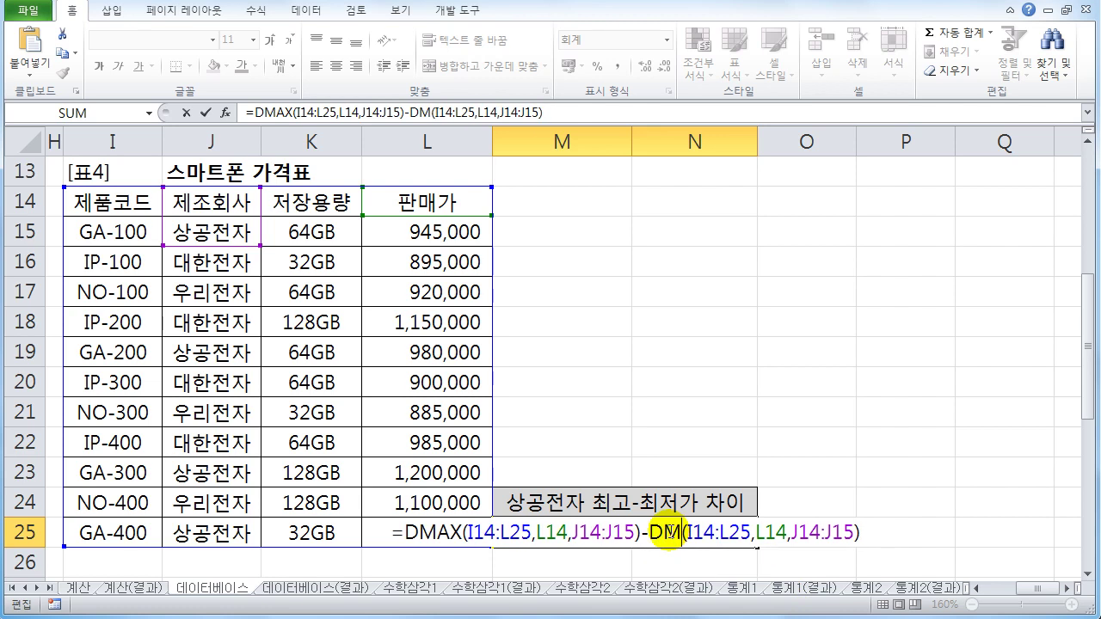
text(in)
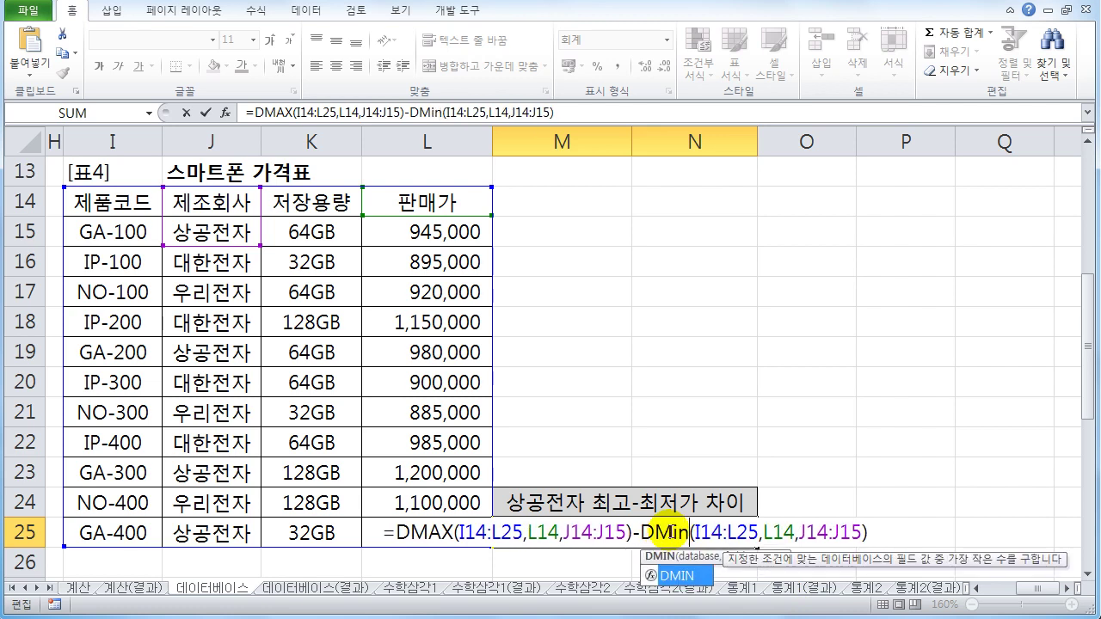
key(Return)
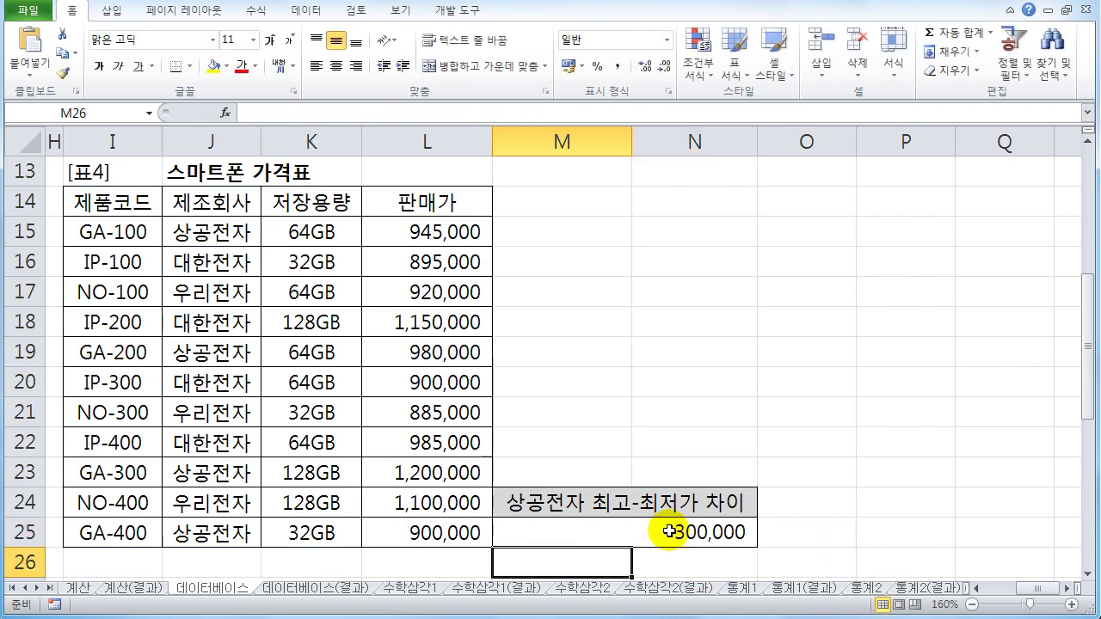
Compare the highest and lowest 상공전자 prices in column L with M25 and review its DMAX minus DMIN formula.
click(414, 476)
click(394, 535)
click(626, 520)
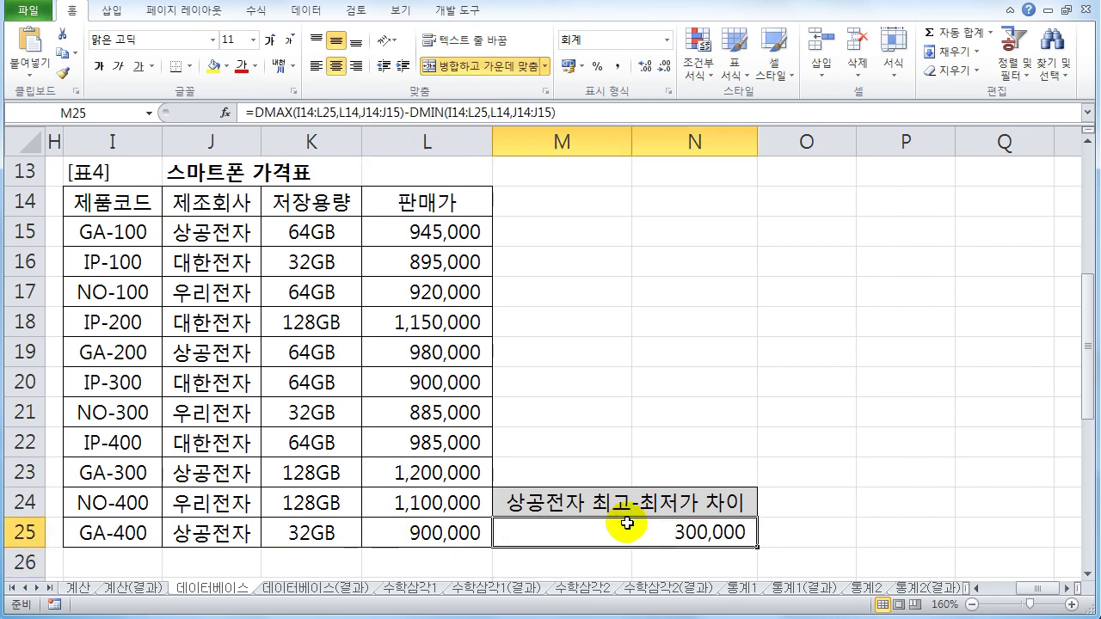
double_click(626, 523)
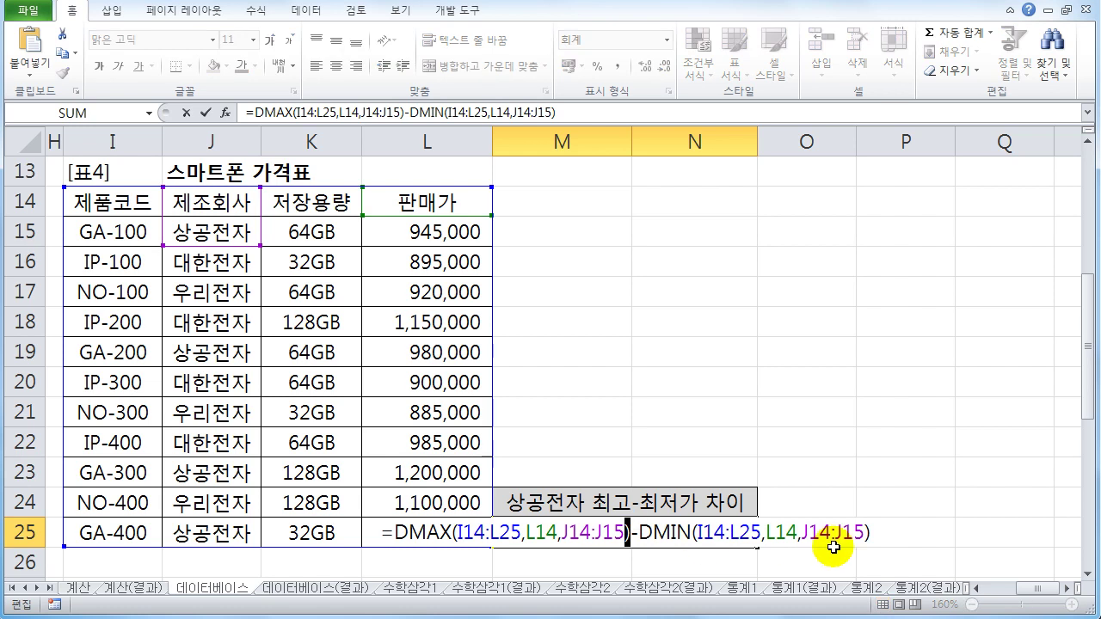
click(876, 538)
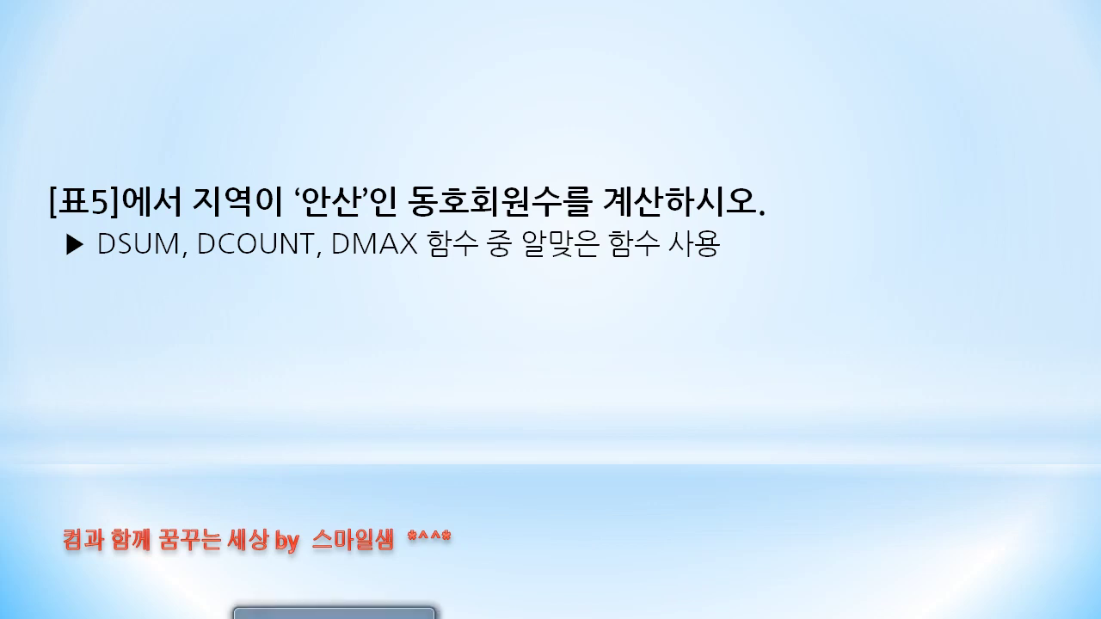
Switch to Excel and start a DCOUNT formula in D39 with the [표5] range A28:D38 as its database.
click(335, 618)
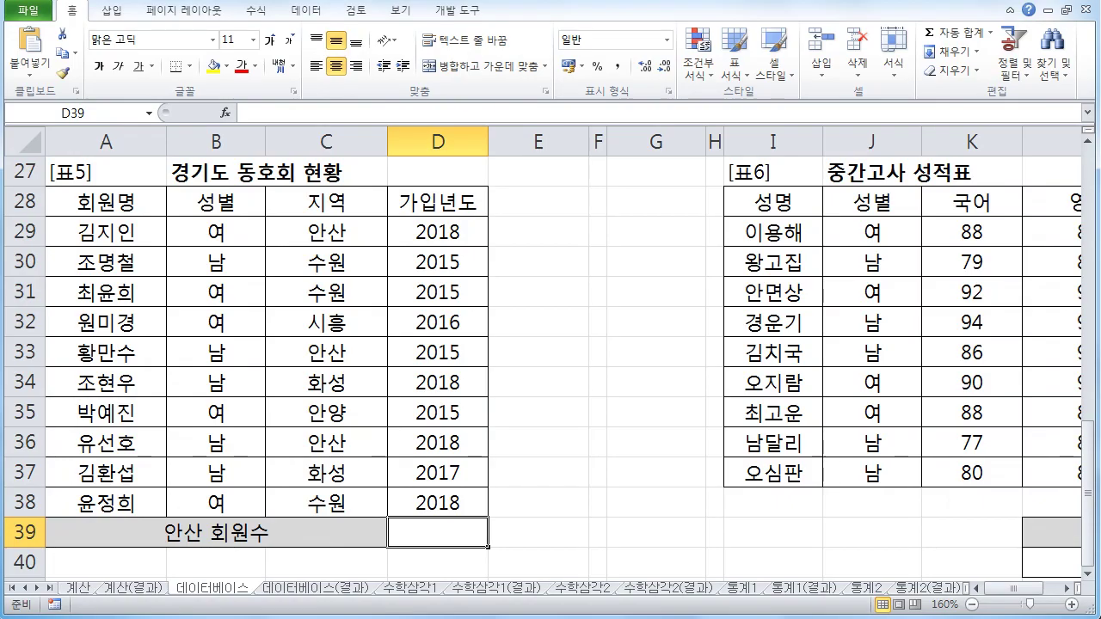
click(433, 540)
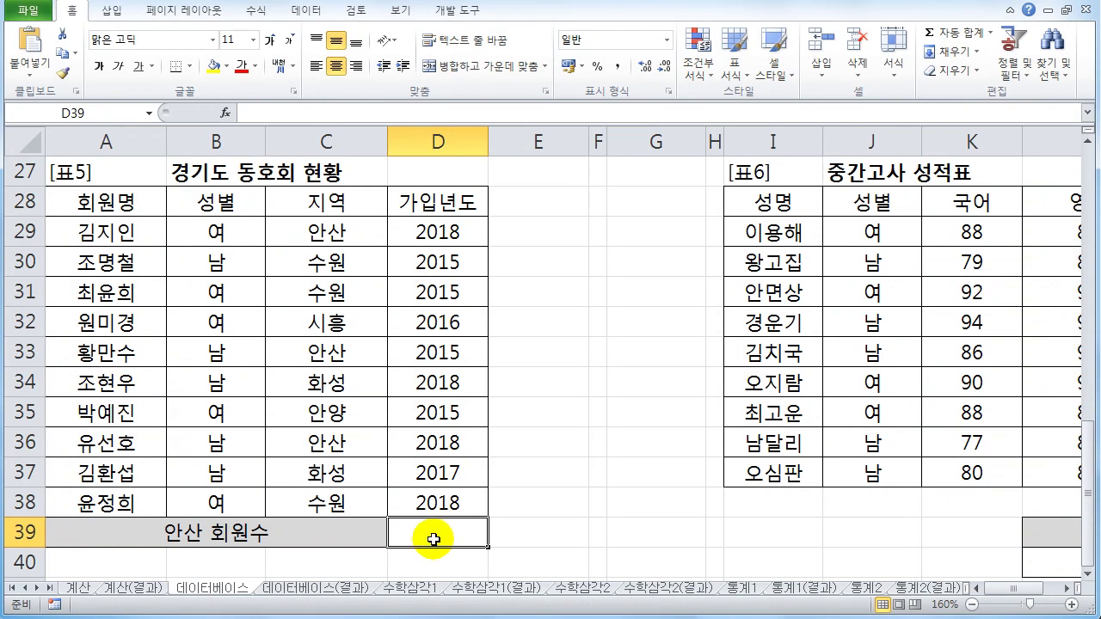
text(=)
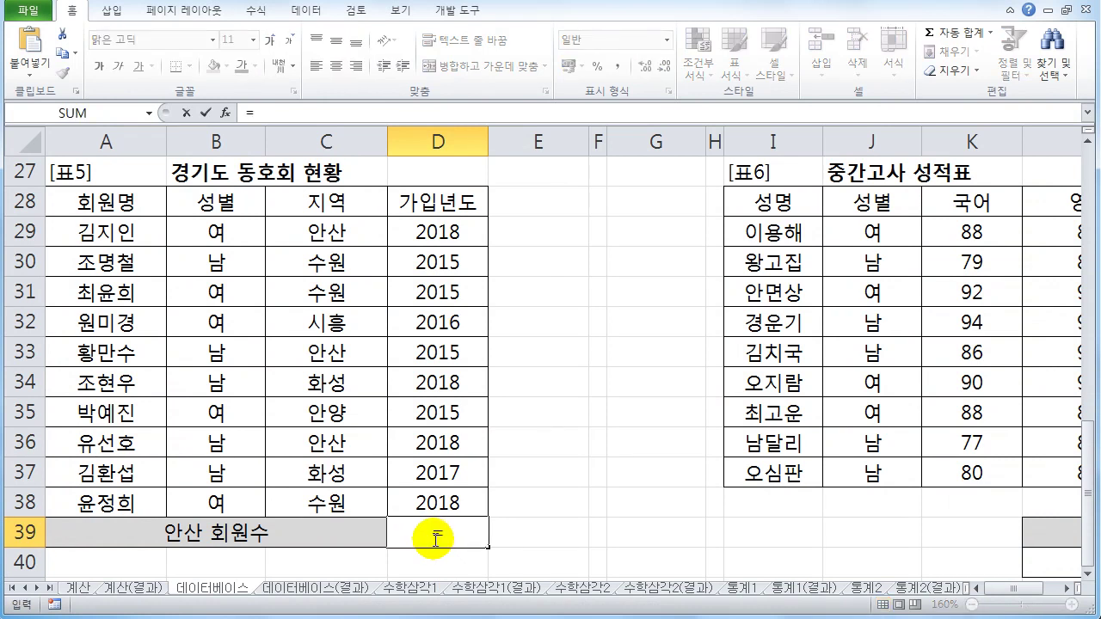
text(dc)
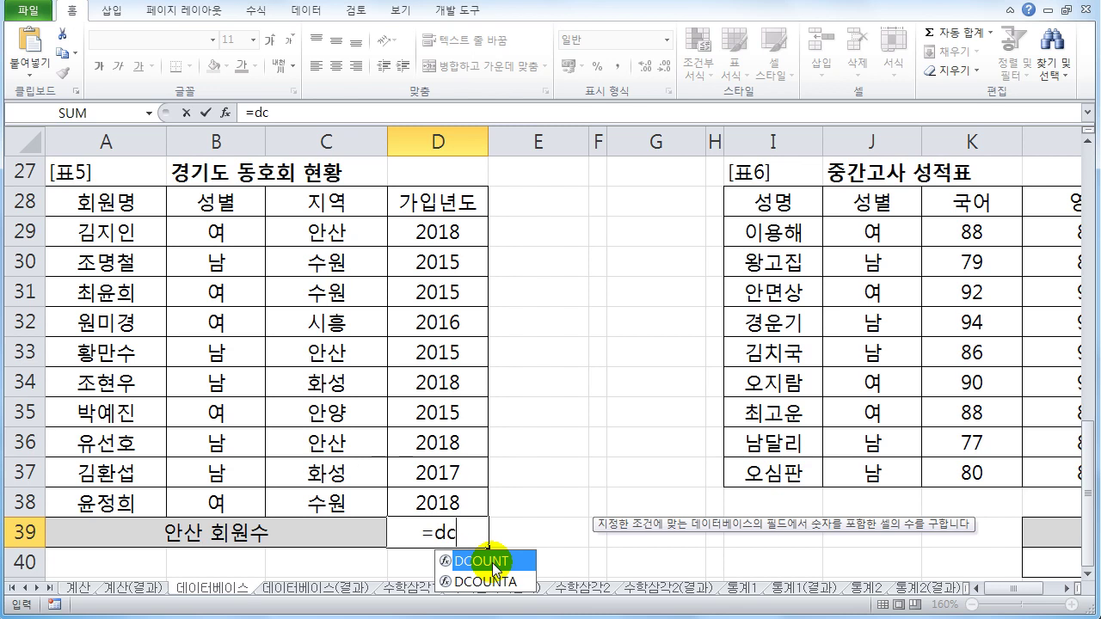
double_click(493, 562)
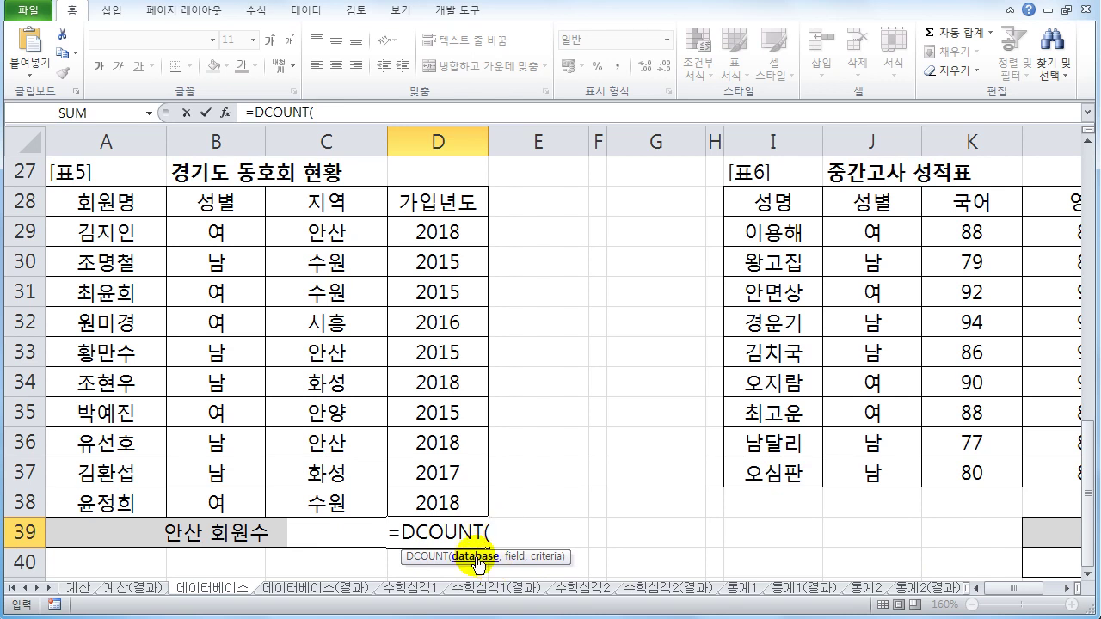
drag(112, 204, 453, 500)
text(,)
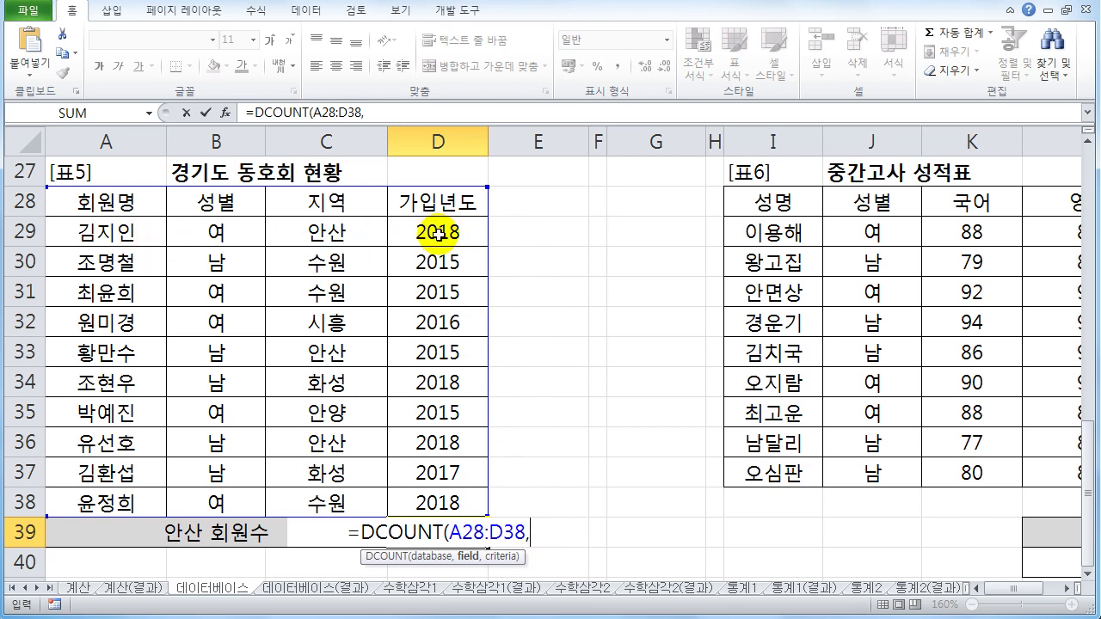
Complete the D39 DCOUNT formula with the 가입년도 header D28 as field and C28:C29 as the 안산 criteria.
click(442, 205)
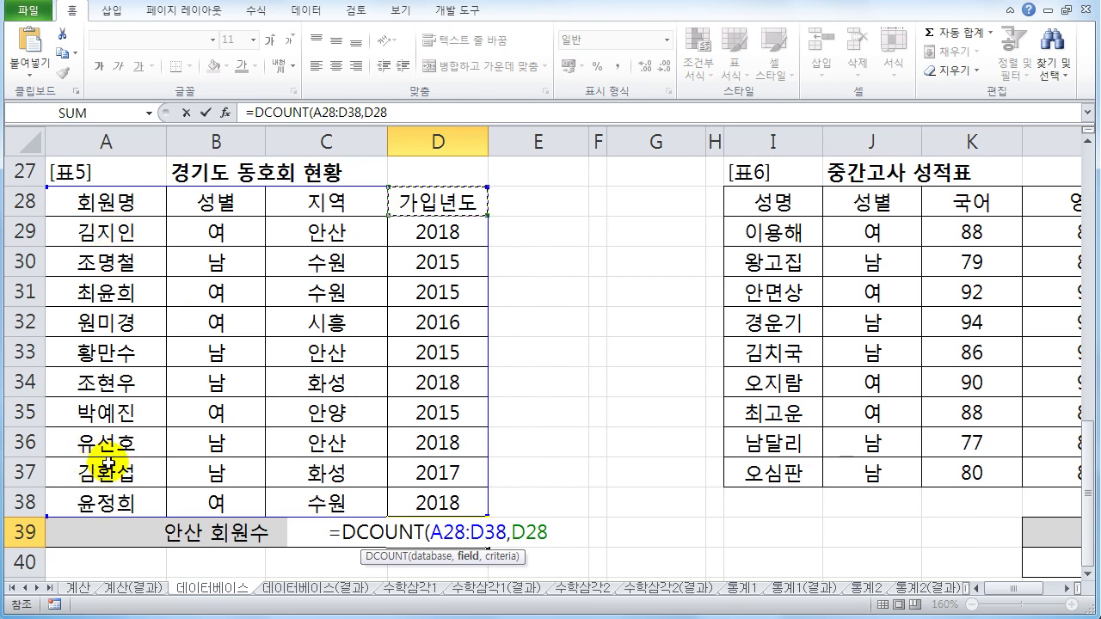
click(104, 204)
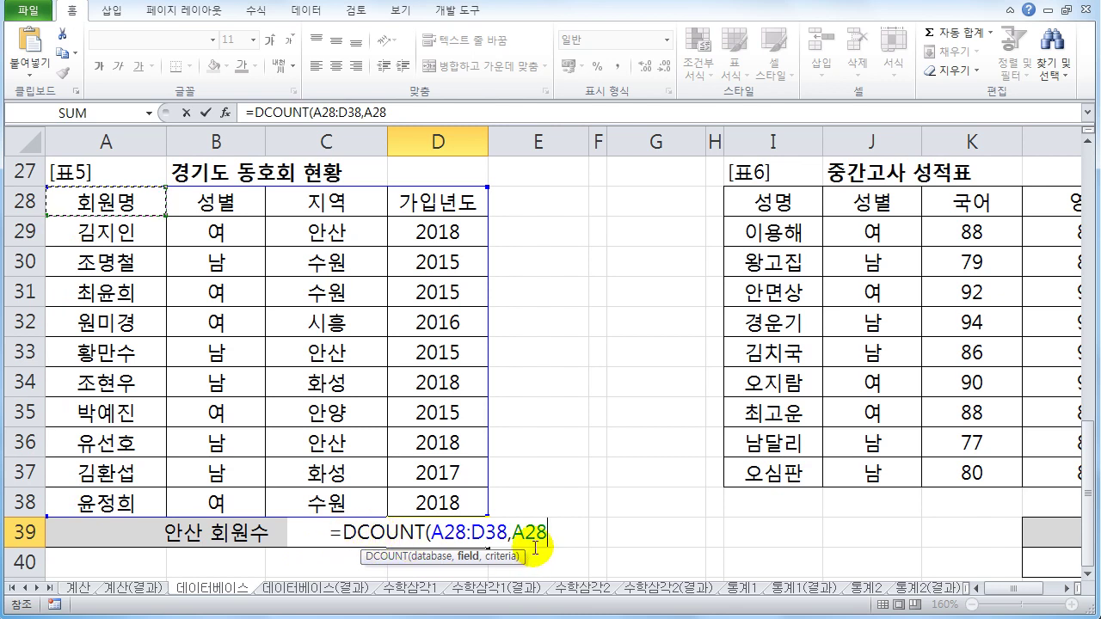
click(428, 203)
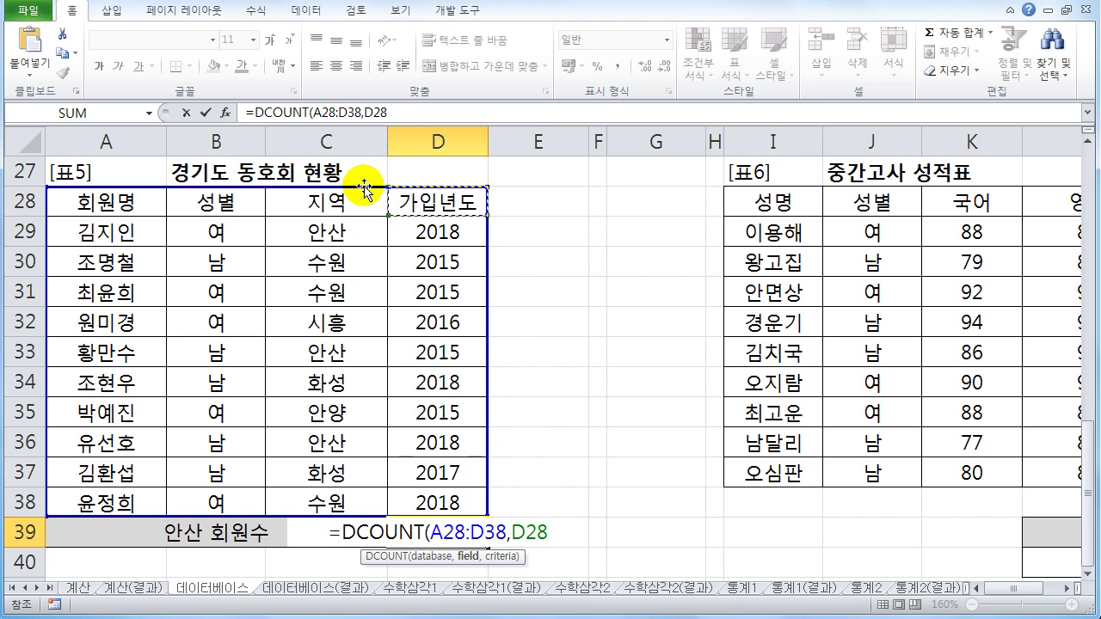
text(,)
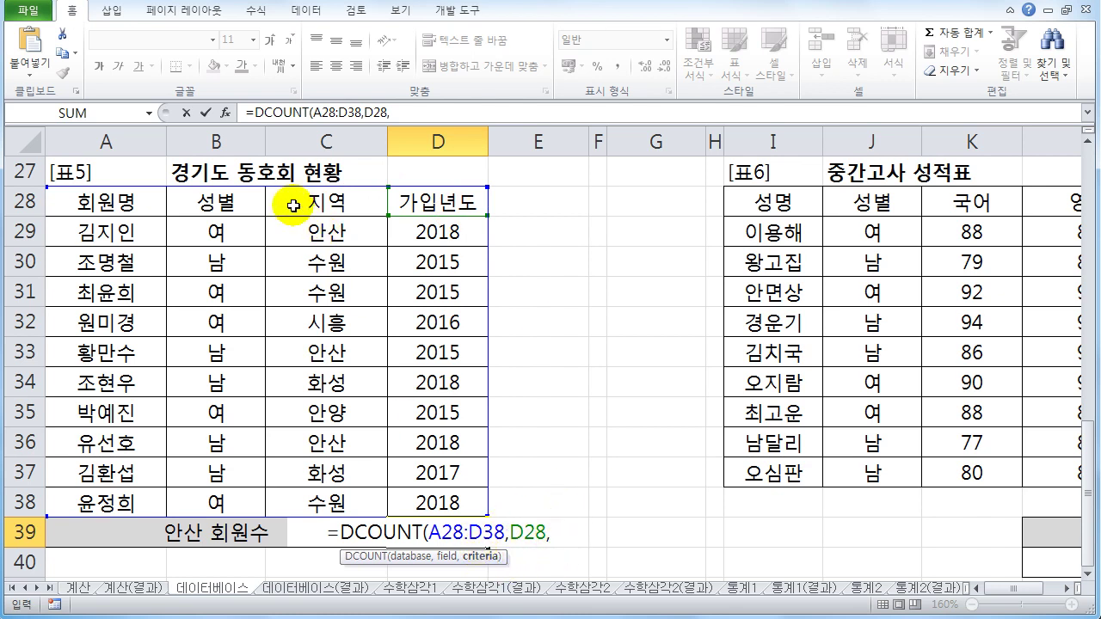
drag(293, 205, 290, 240)
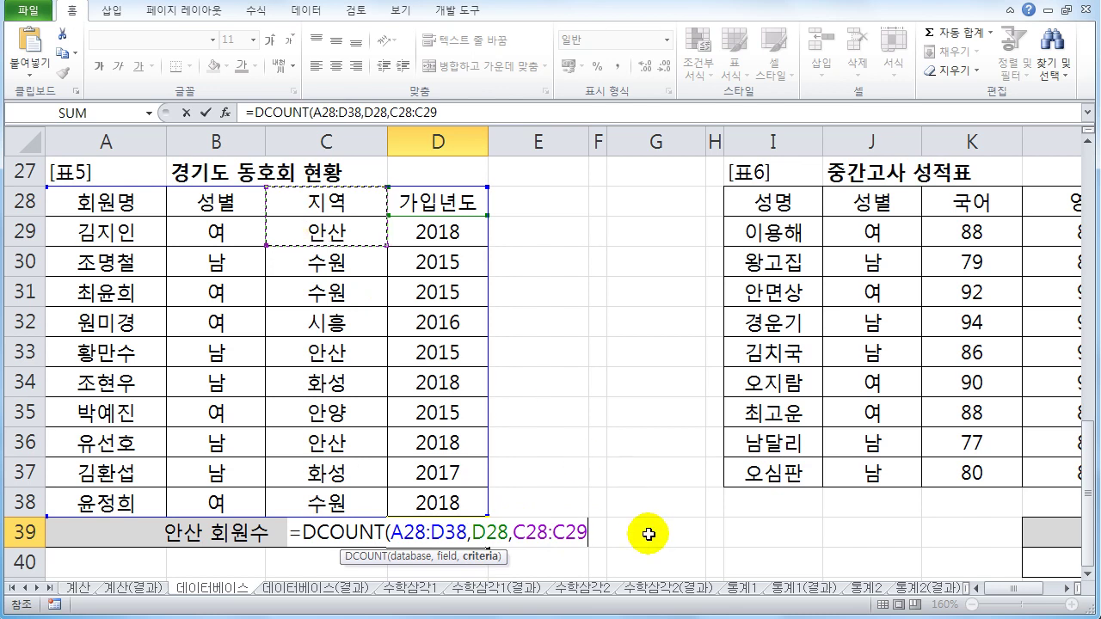
text())
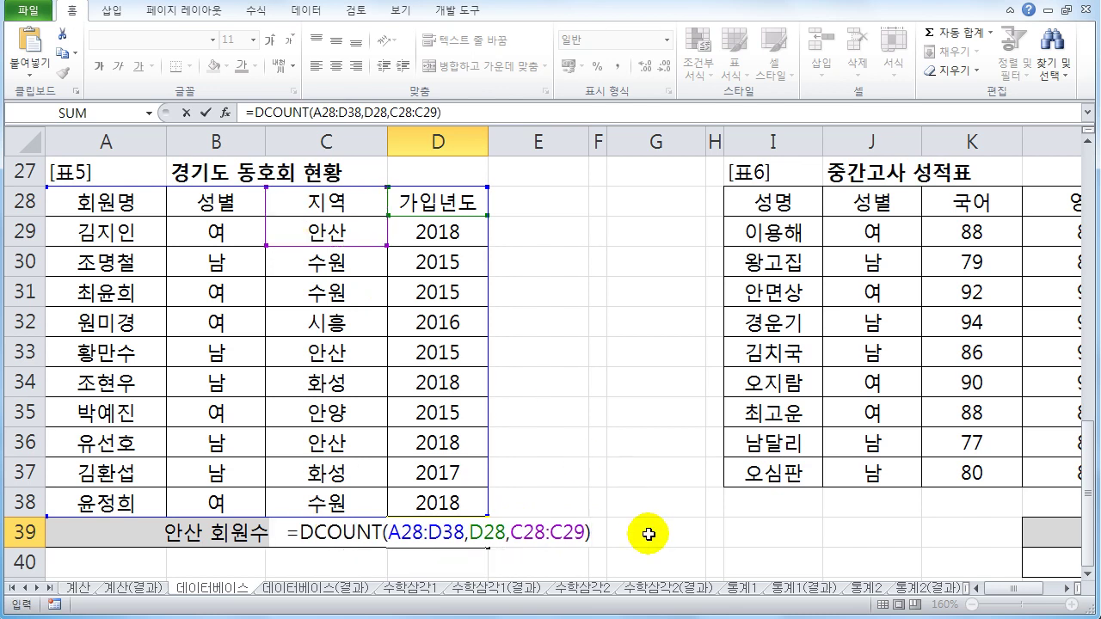
key(Return)
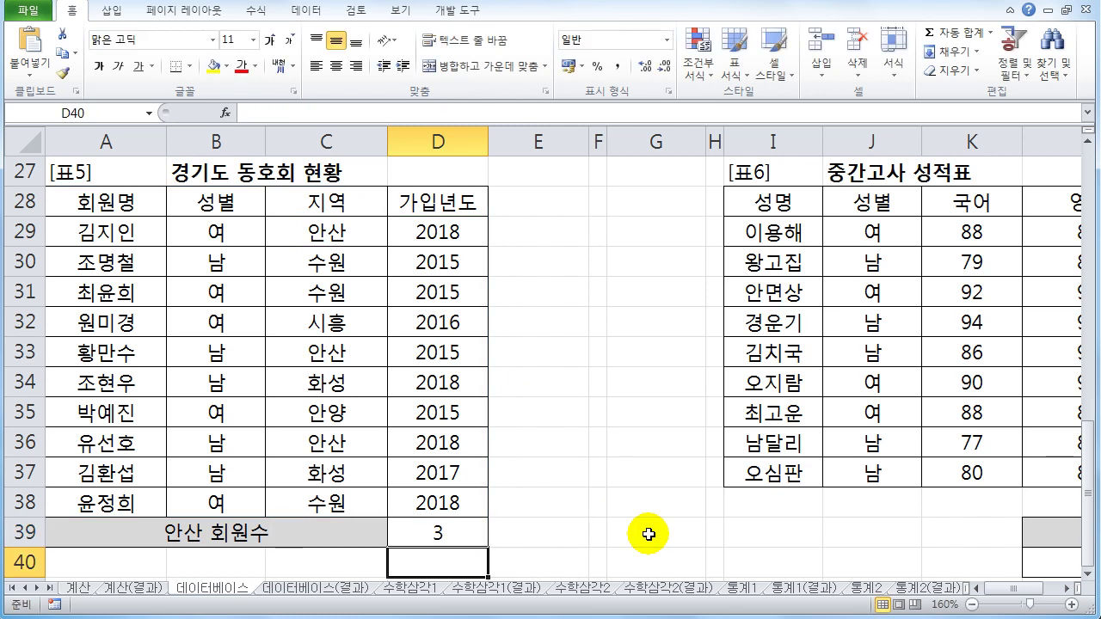